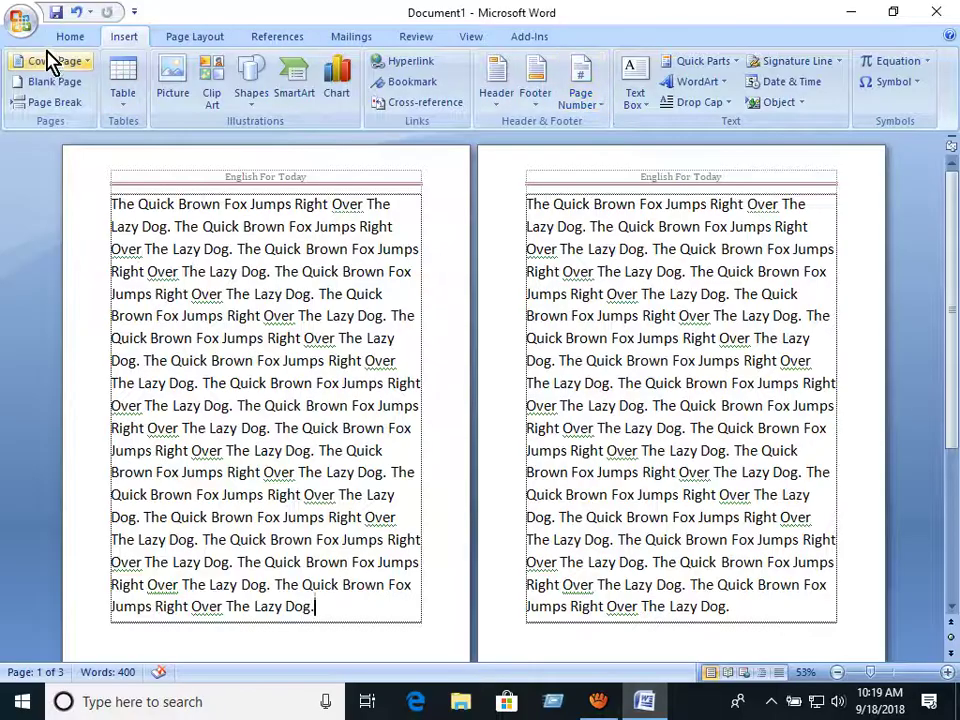
{"action": "left_click", "coordinate": [70, 37]}
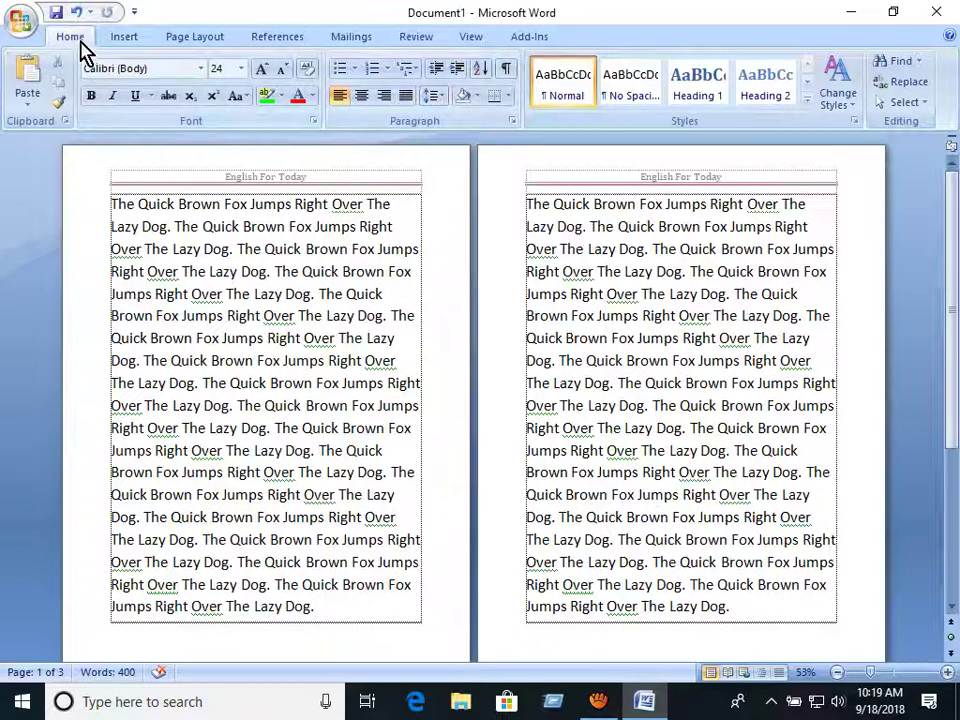
{"action": "left_click", "coordinate": [126, 38]}
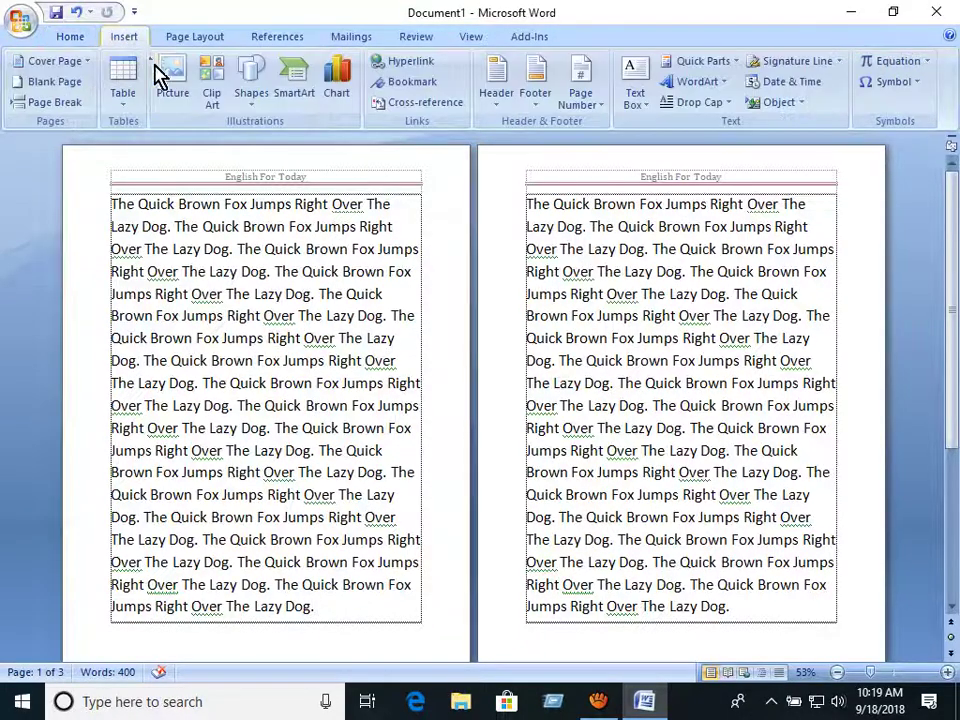
{"action": "left_click", "coordinate": [255, 100]}
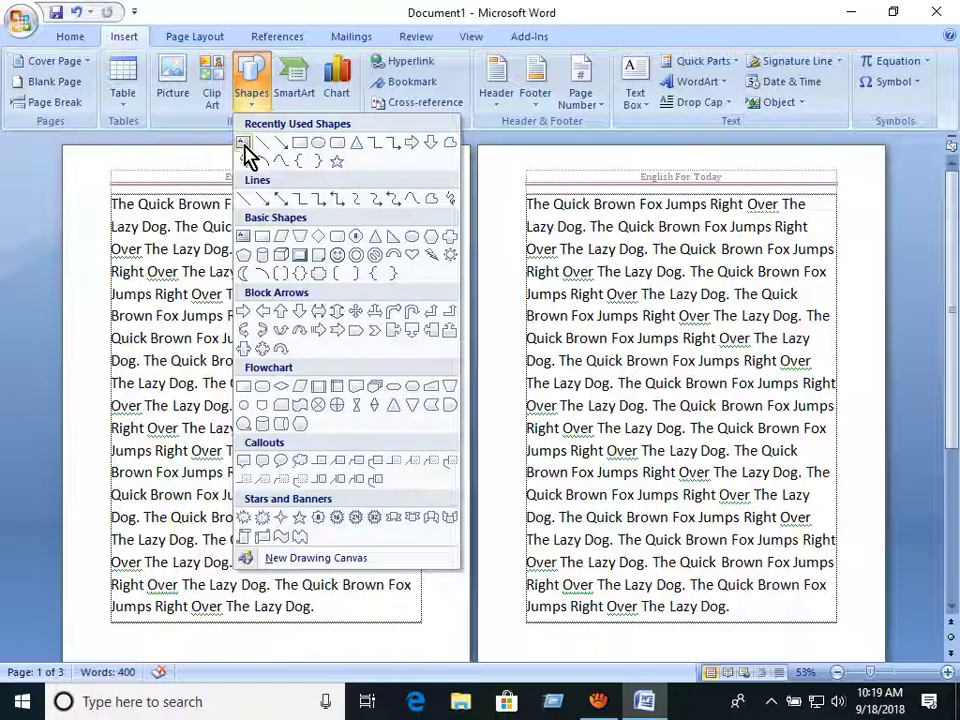
Insert the built-in Simple Text Box on page 1 and replace its placeholder text with "sdf sdc asdsadc sd"
{"action": "left_click", "coordinate": [636, 98]}
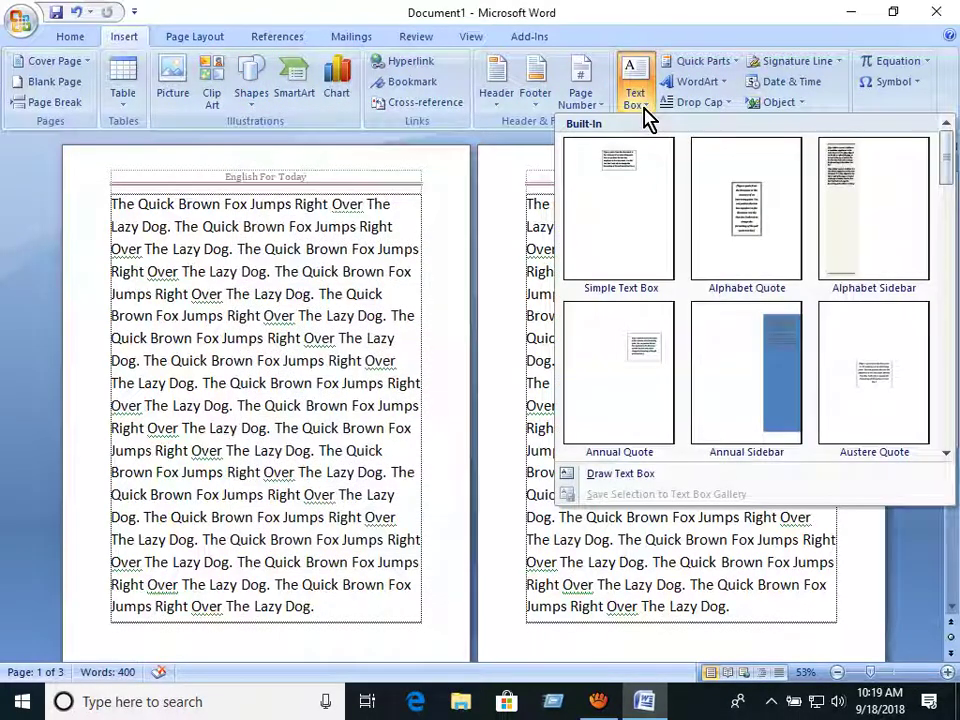
{"action": "scroll", "coordinate": [638, 215], "scroll_direction": "down", "scroll_amount": 5}
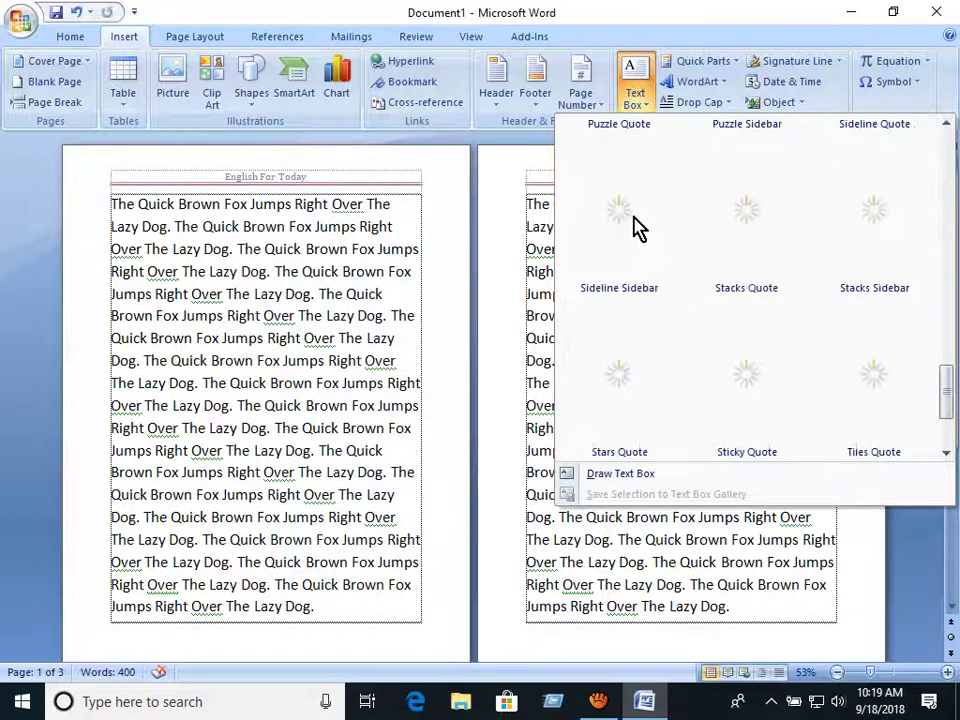
{"action": "scroll", "coordinate": [638, 226], "scroll_direction": "down", "scroll_amount": 1}
{"action": "scroll", "coordinate": [638, 226], "scroll_direction": "up", "scroll_amount": 6}
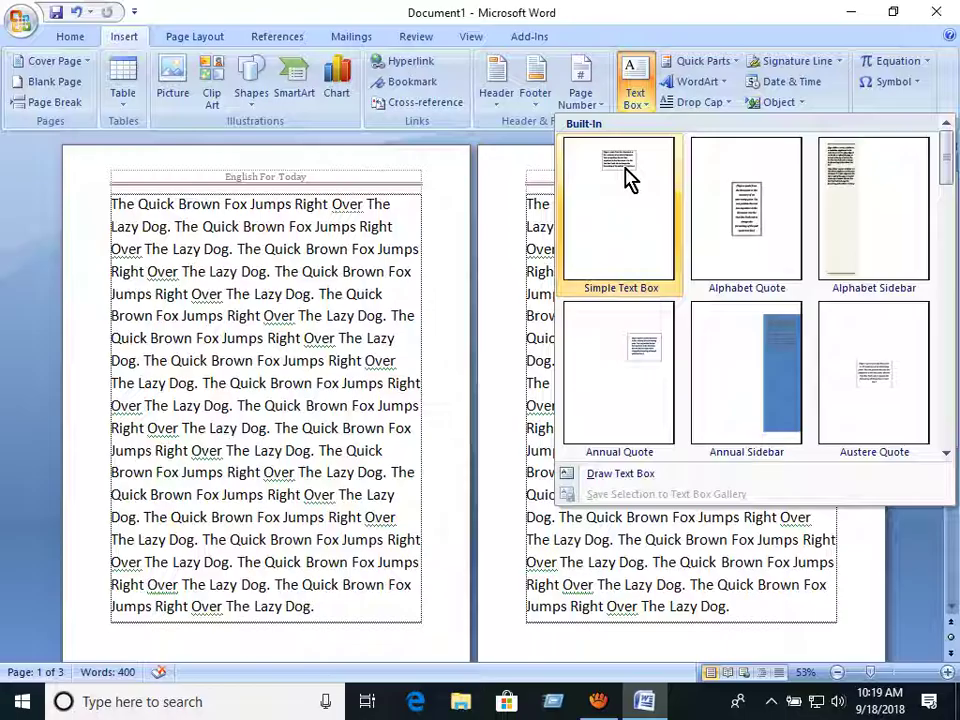
{"action": "left_click", "coordinate": [628, 178]}
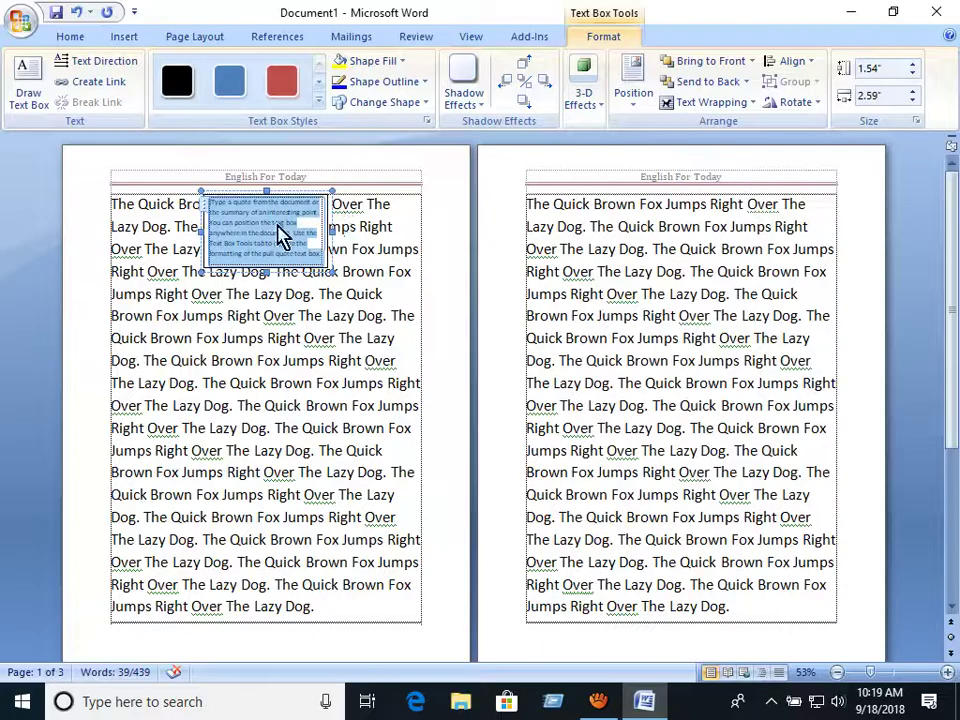
{"action": "type", "text": "ইংরেজি"}
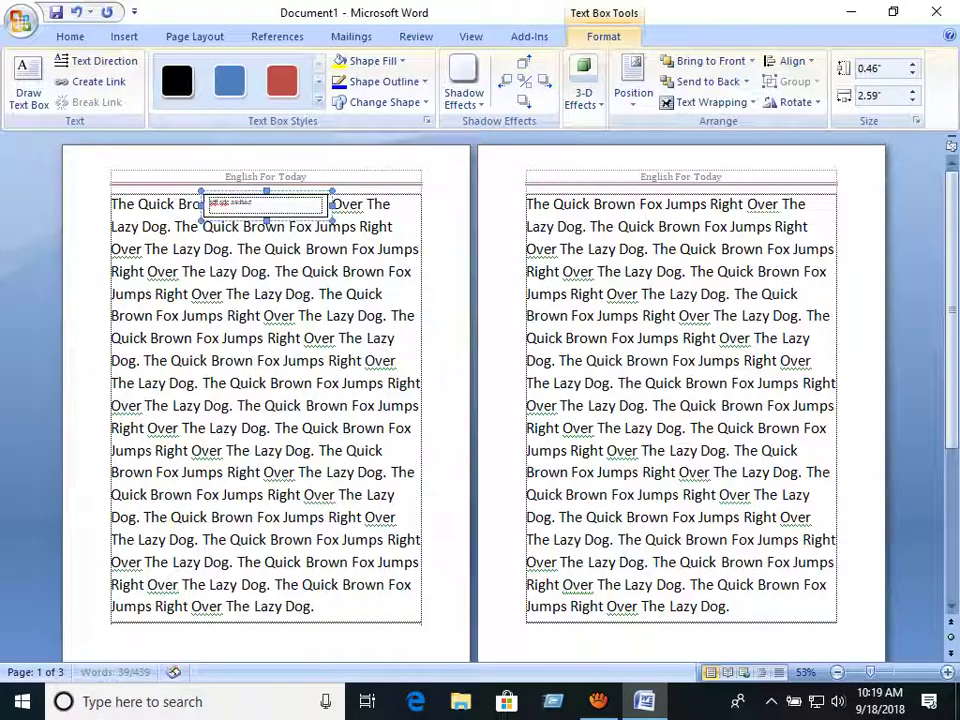
Move the text box down page 1 and across to the upper middle of page 2
{"action": "left_click_drag", "start_coordinate": [258, 196], "coordinate": [274, 334]}
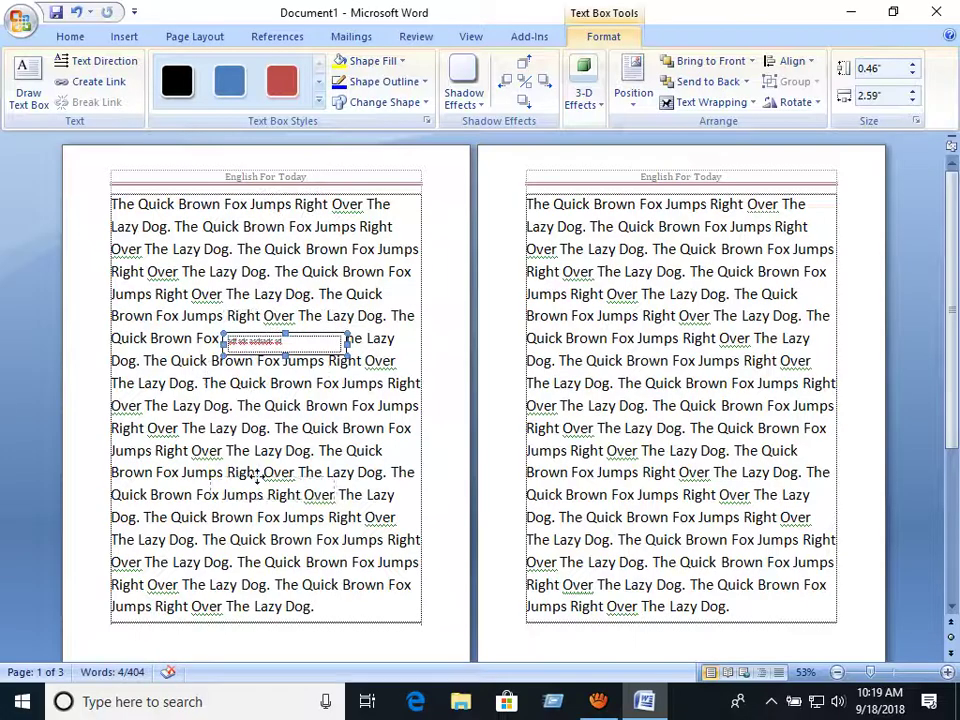
{"action": "left_click_drag", "start_coordinate": [258, 478], "coordinate": [256, 477]}
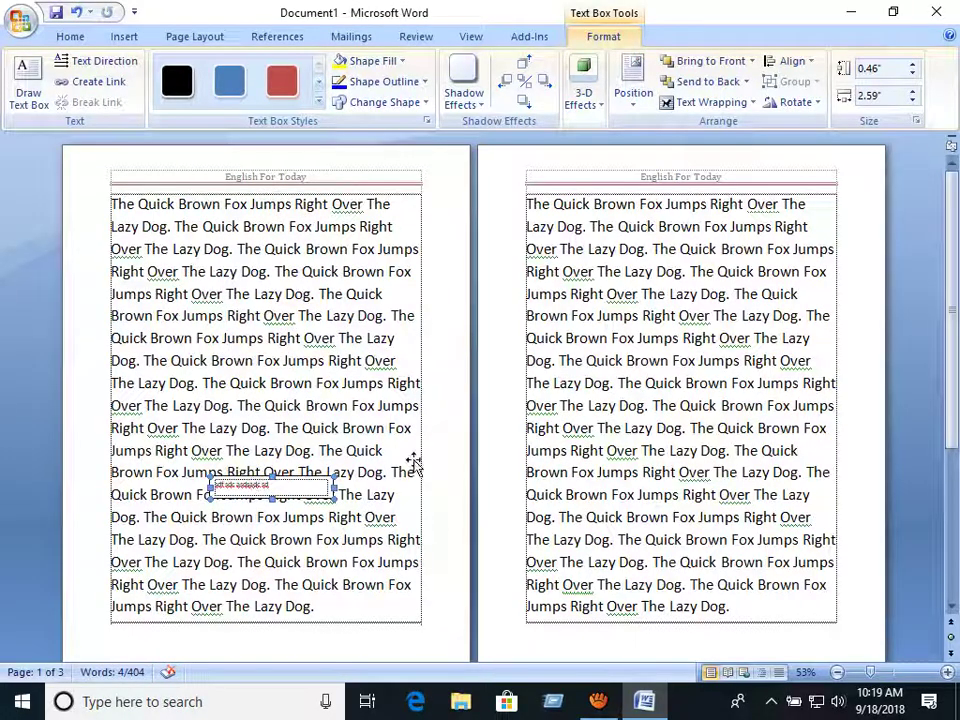
{"action": "left_click_drag", "start_coordinate": [413, 463], "coordinate": [621, 295]}
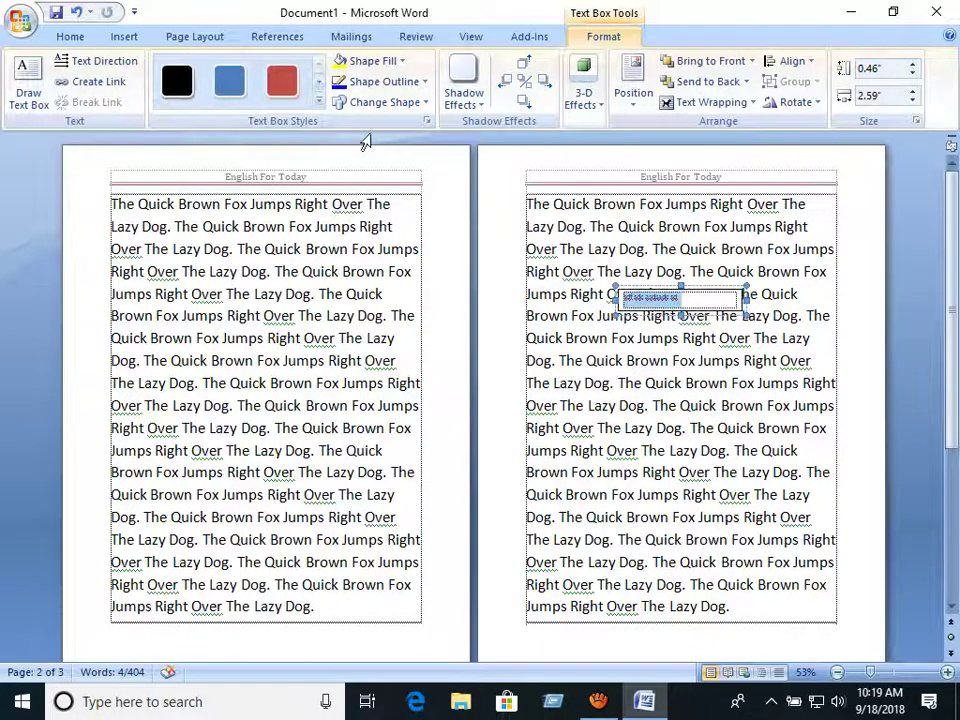
Set the font size of the text box's text to 26
{"action": "left_click", "coordinate": [74, 37]}
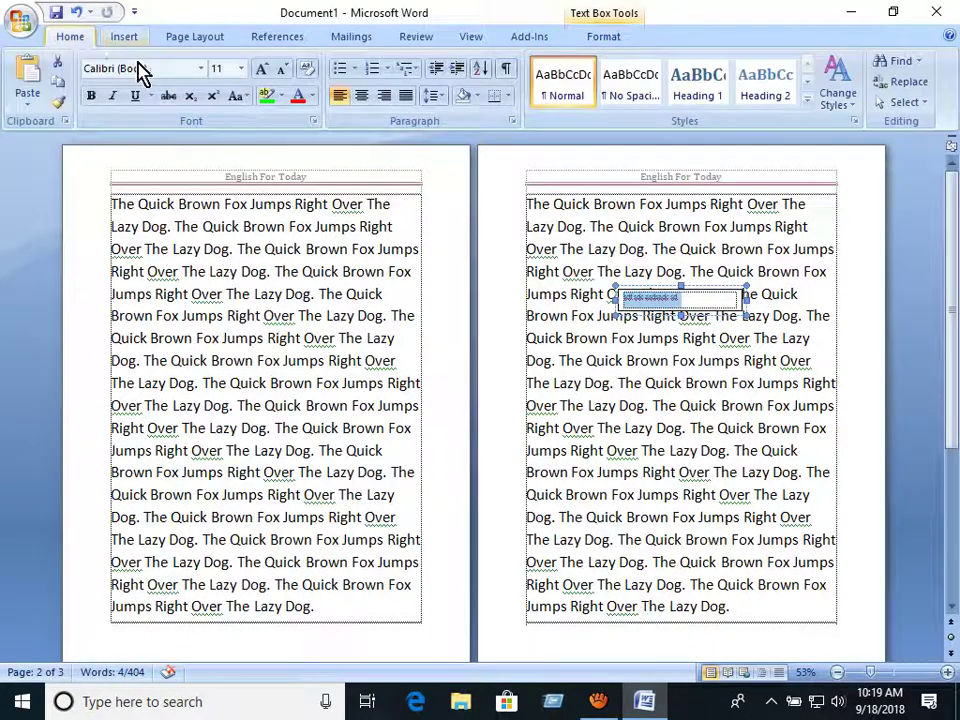
{"action": "left_click", "coordinate": [241, 68]}
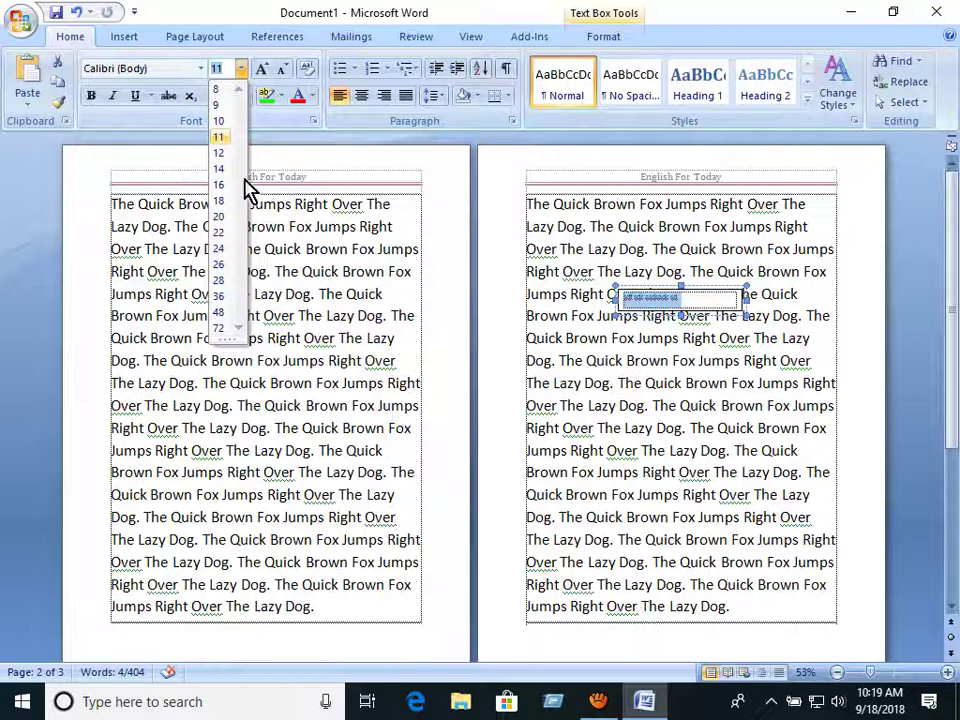
{"action": "left_click", "coordinate": [222, 266]}
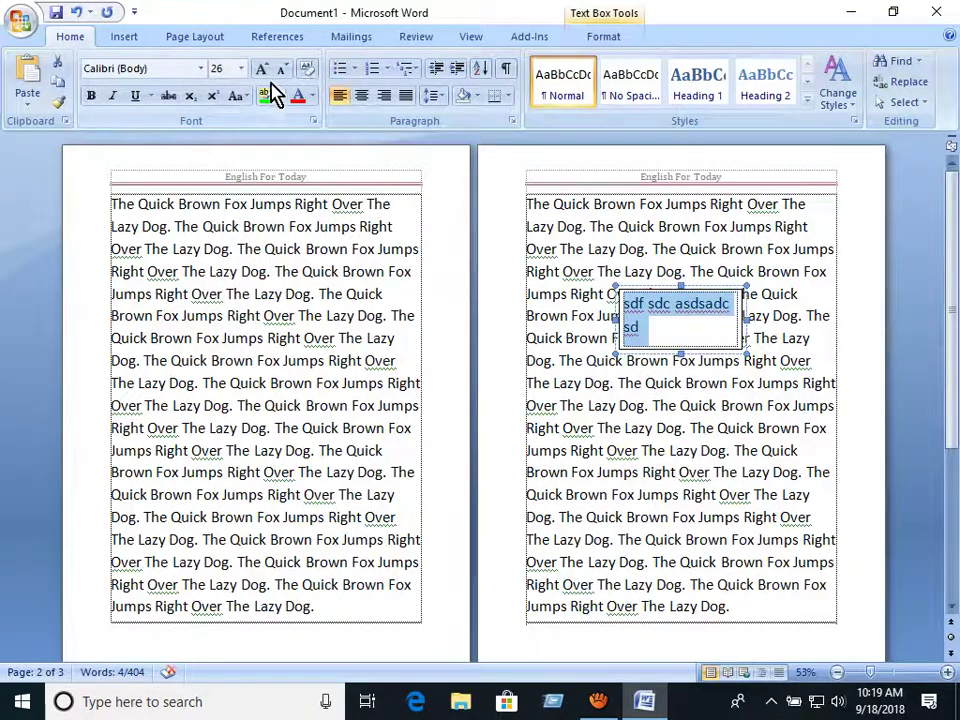
Apply the solid blue style with a compound outline to the text box and move it to the upper-right corner of page 1's text
{"action": "left_click", "coordinate": [592, 37]}
{"action": "left_click", "coordinate": [319, 101]}
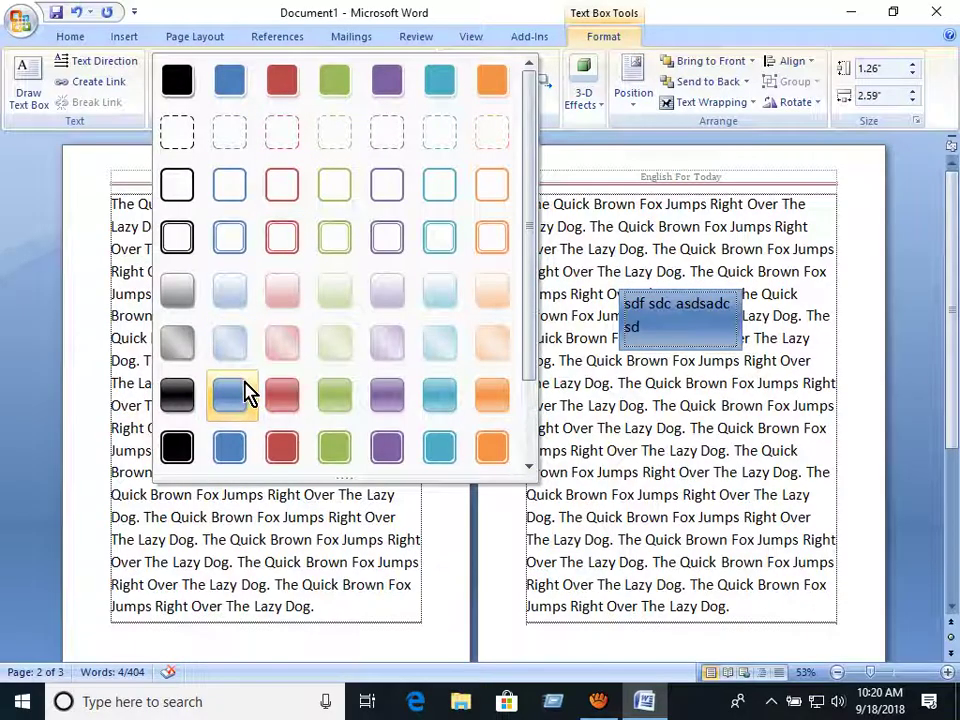
{"action": "left_click", "coordinate": [231, 447]}
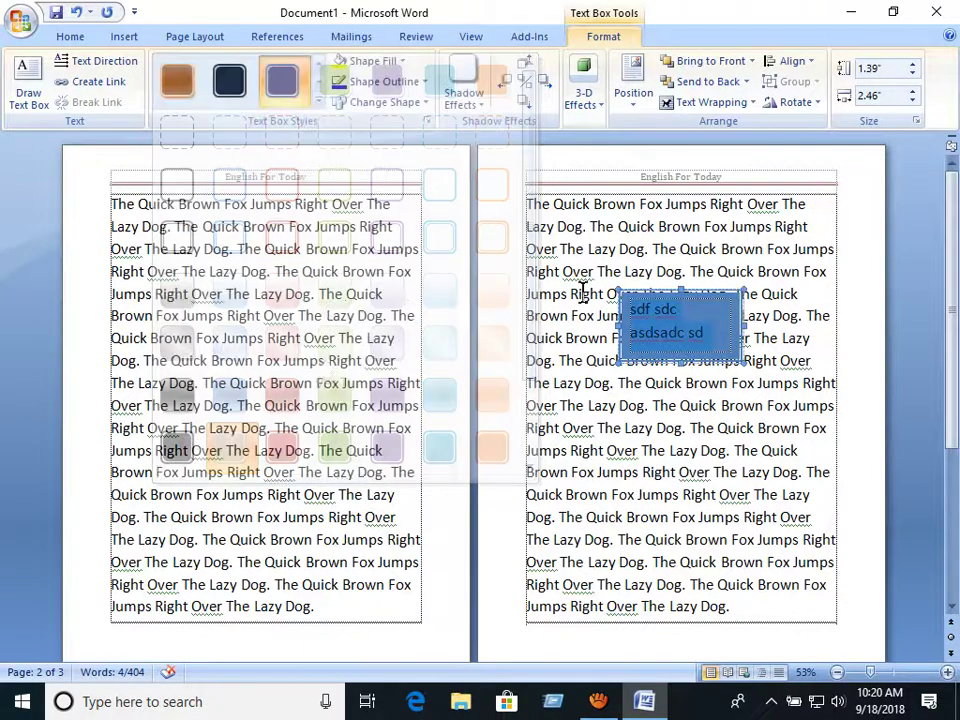
{"action": "left_click_drag", "start_coordinate": [722, 302], "coordinate": [398, 191]}
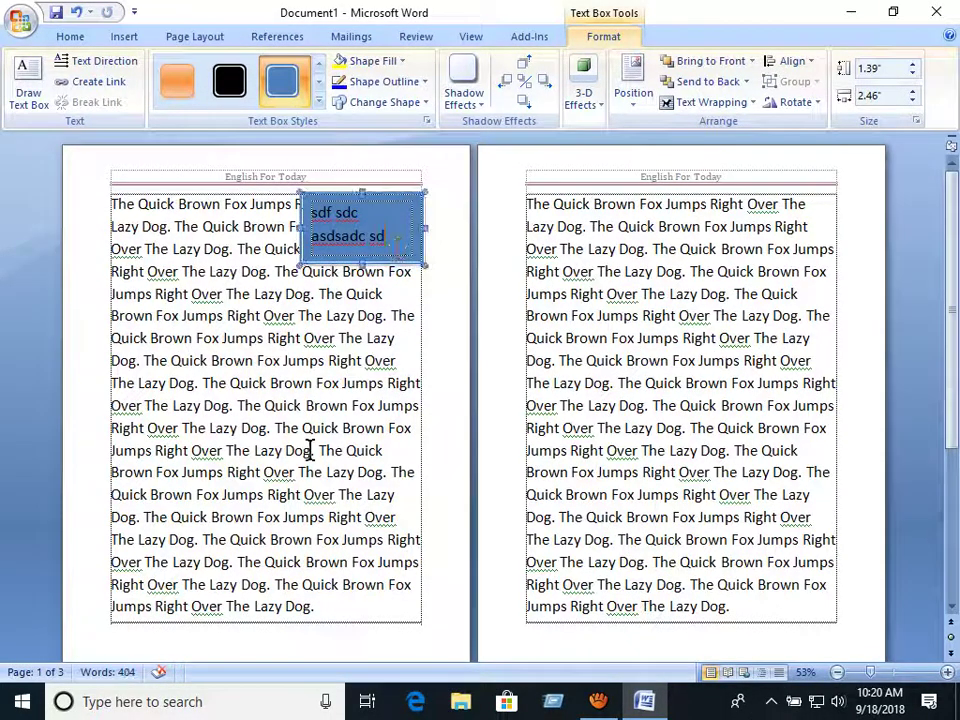
Start inserting a Quick Parts field in the seventh body line of page 1, choosing Eq with its field codes shown
{"action": "left_click", "coordinate": [355, 340]}
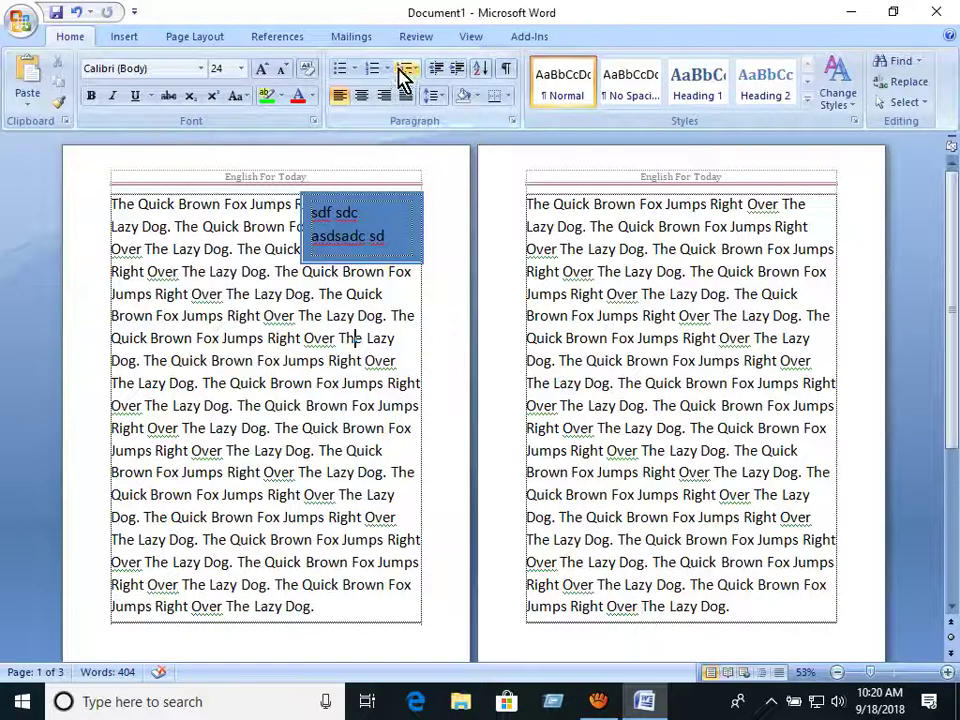
{"action": "left_click", "coordinate": [146, 38]}
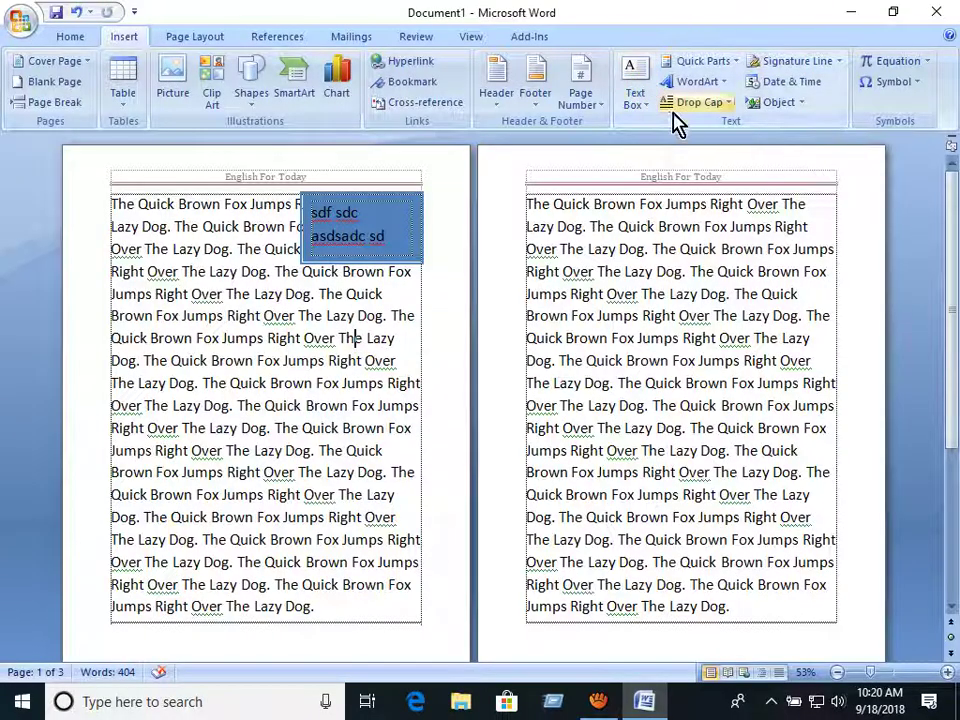
{"action": "left_click", "coordinate": [730, 66]}
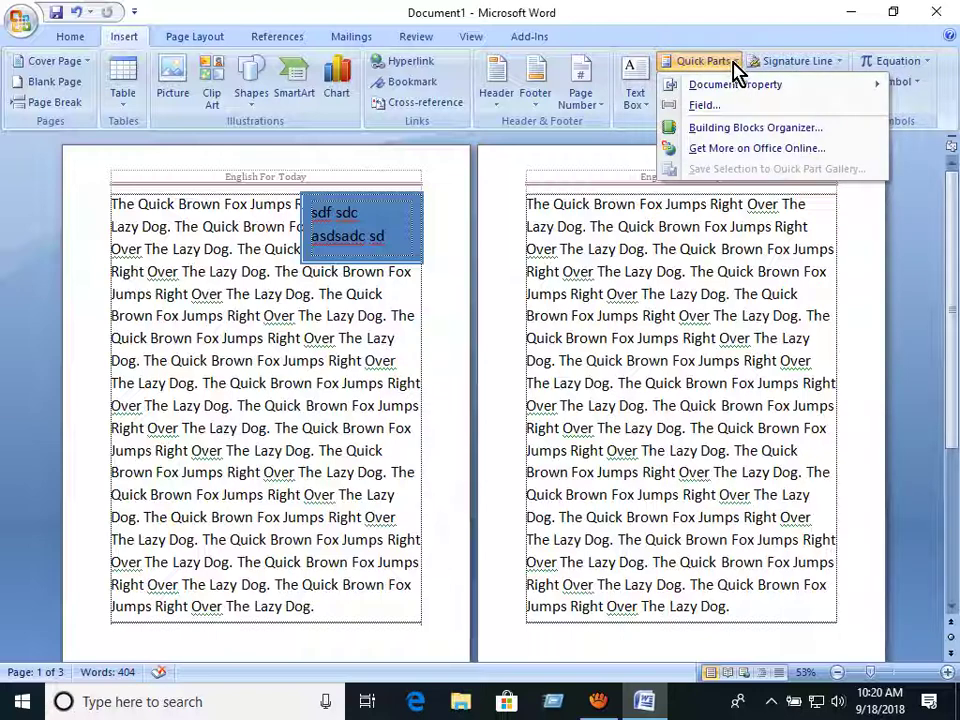
{"action": "left_click", "coordinate": [697, 107]}
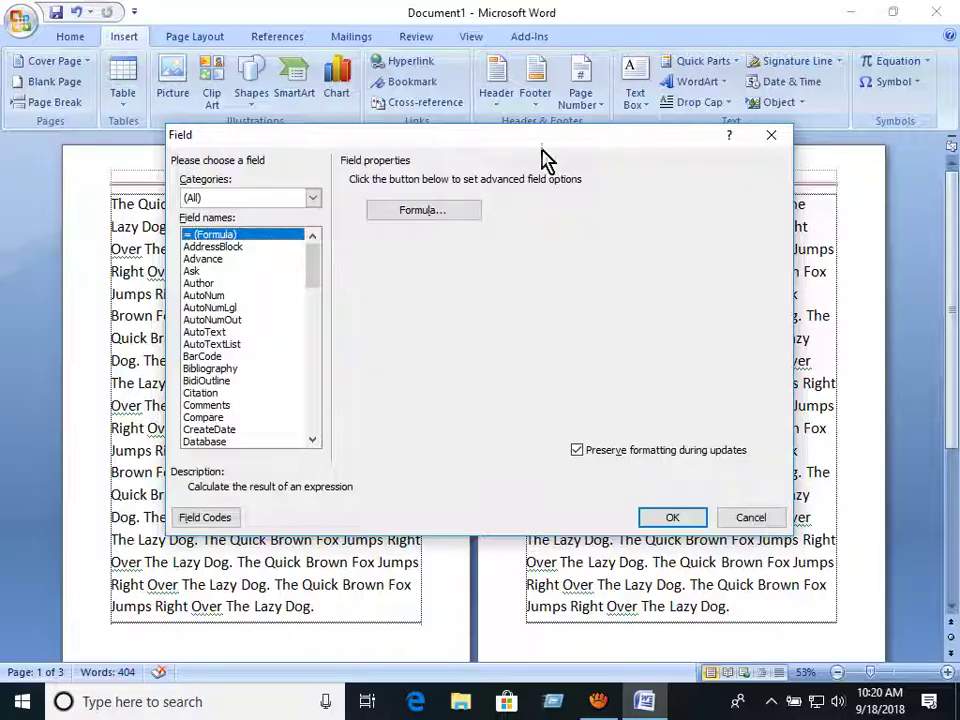
{"action": "left_click_drag", "start_coordinate": [423, 146], "coordinate": [527, 134]}
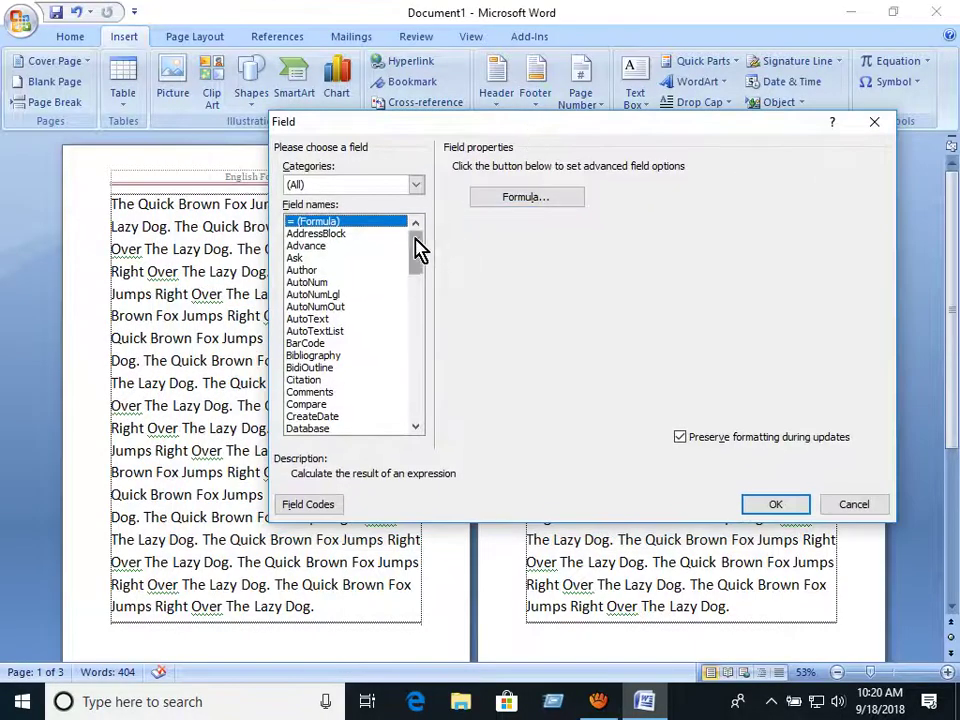
{"action": "left_click_drag", "start_coordinate": [414, 246], "coordinate": [429, 285]}
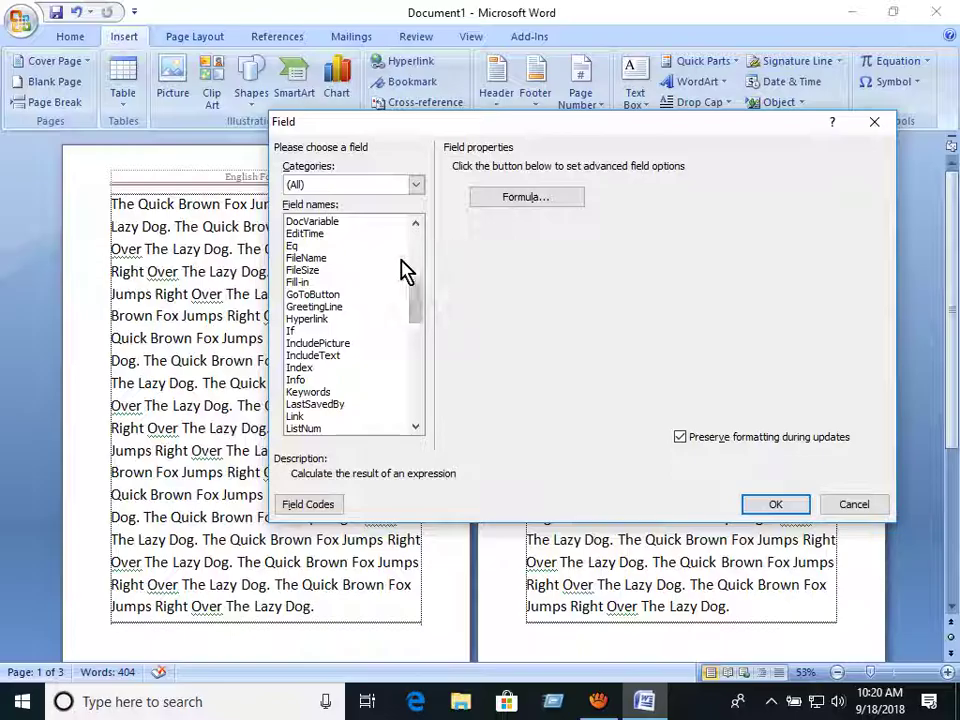
{"action": "left_click", "coordinate": [304, 246]}
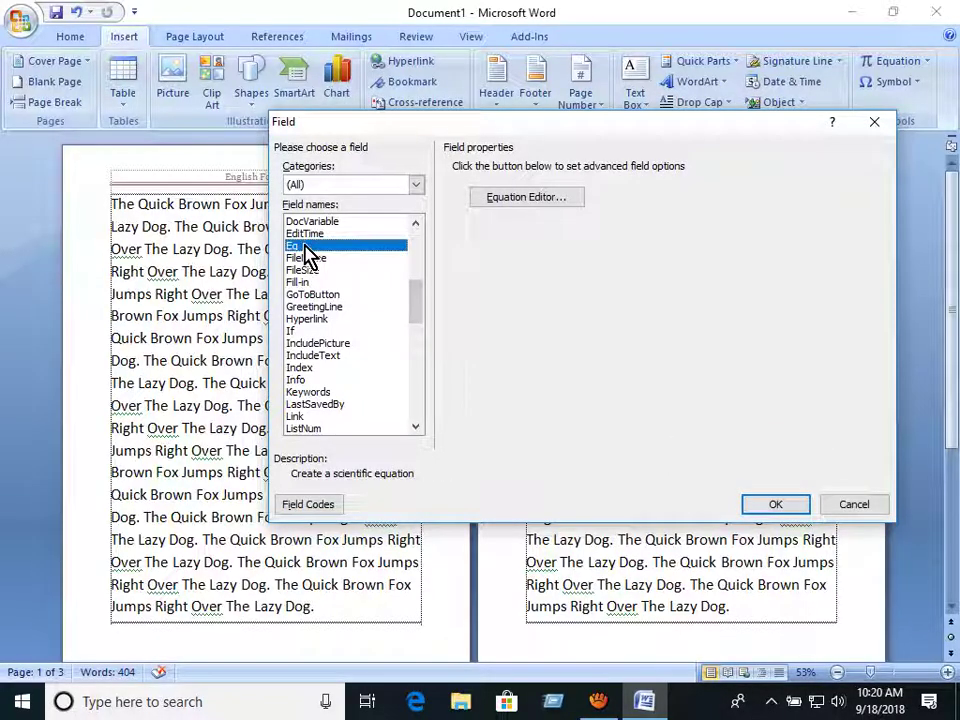
{"action": "left_click", "coordinate": [316, 510]}
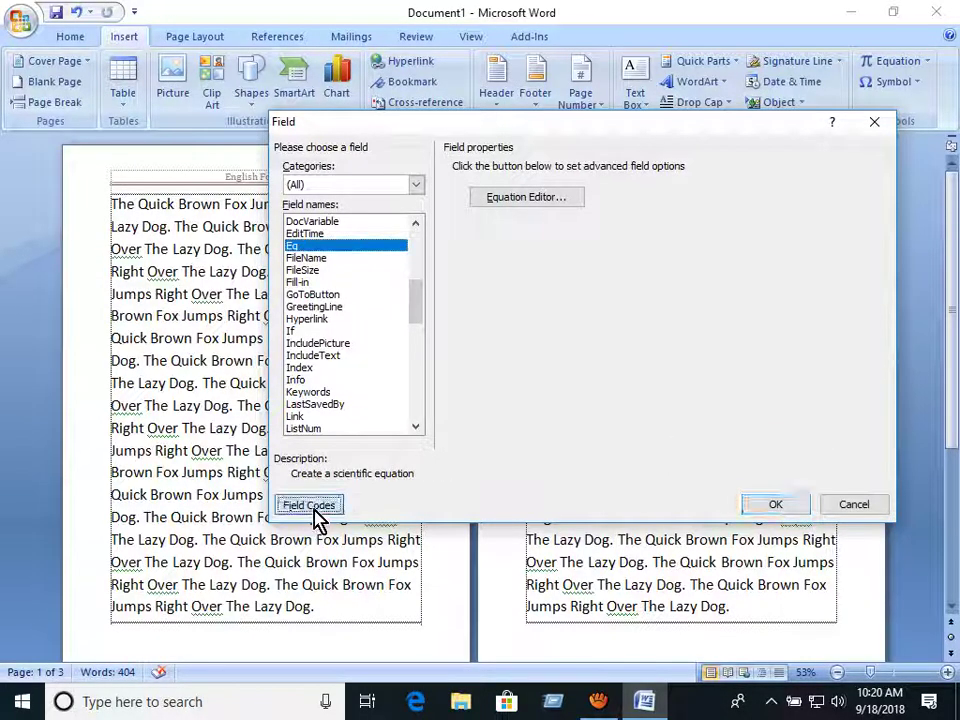
Add the \F(,) fraction switch to the Eq field, complete the code as EQ \F(1,2), and insert the field
{"action": "left_click", "coordinate": [384, 508]}
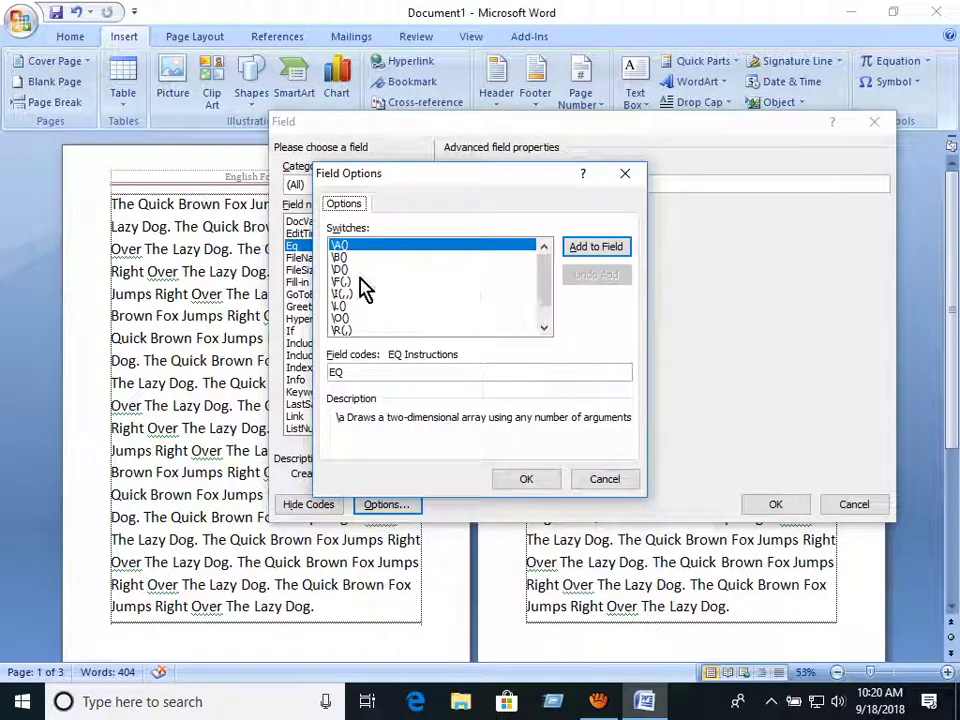
{"action": "left_click", "coordinate": [362, 281]}
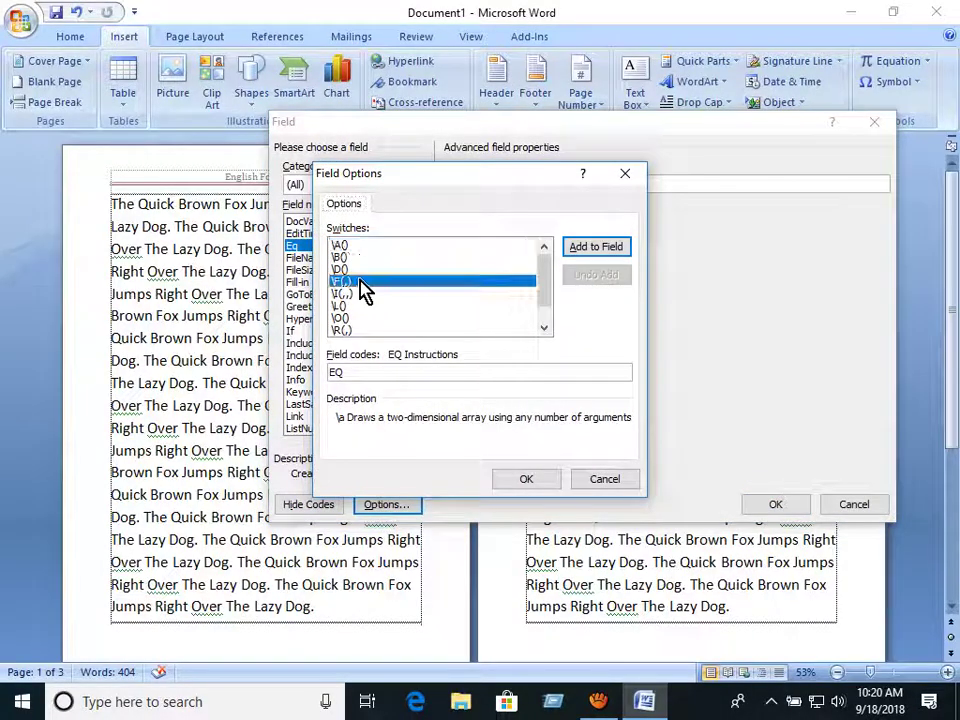
{"action": "left_click", "coordinate": [597, 255]}
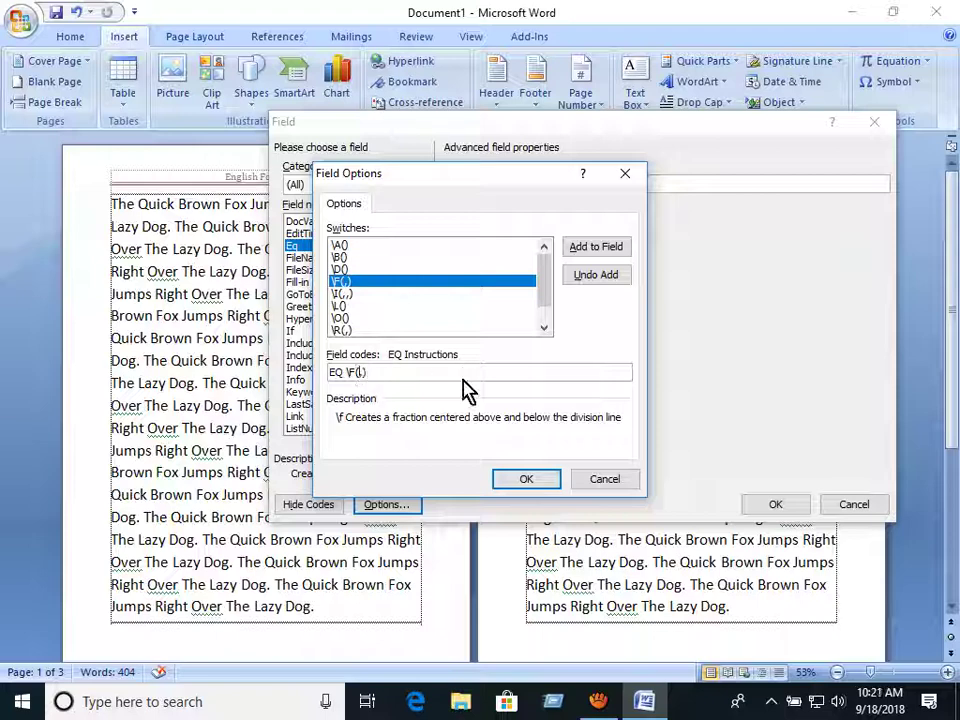
{"action": "type", "text": "1,2"}
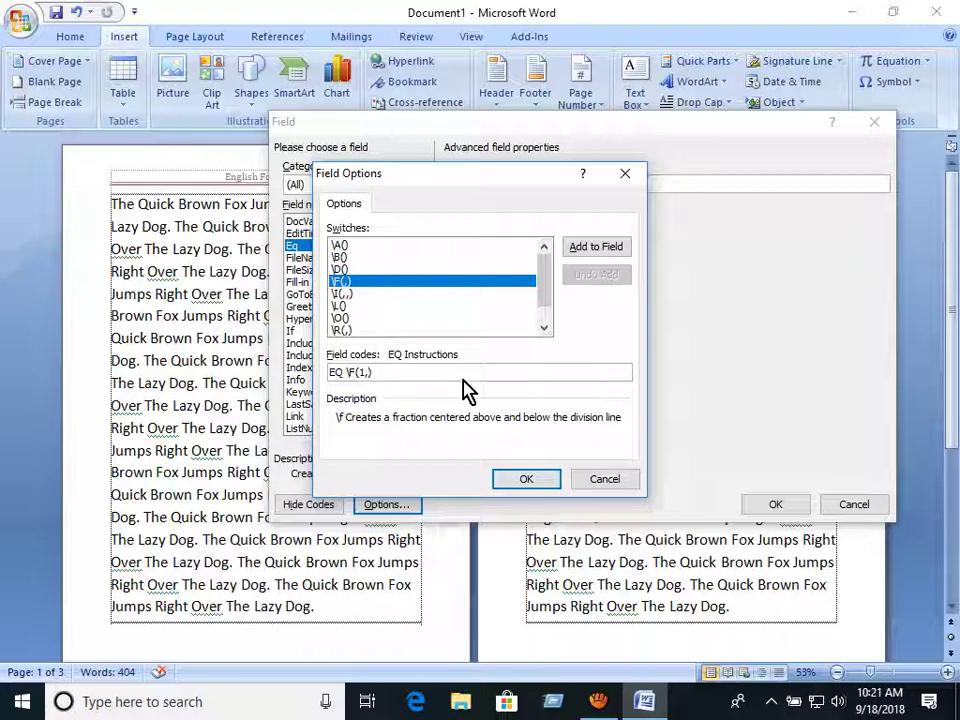
{"action": "left_click", "coordinate": [520, 480]}
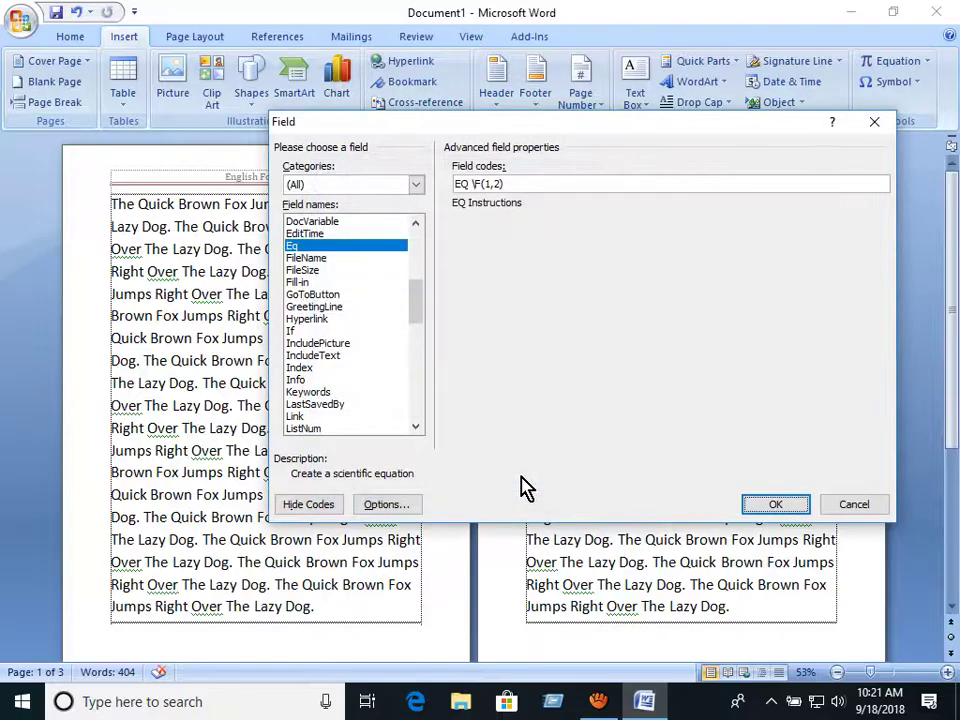
{"action": "left_click", "coordinate": [795, 508]}
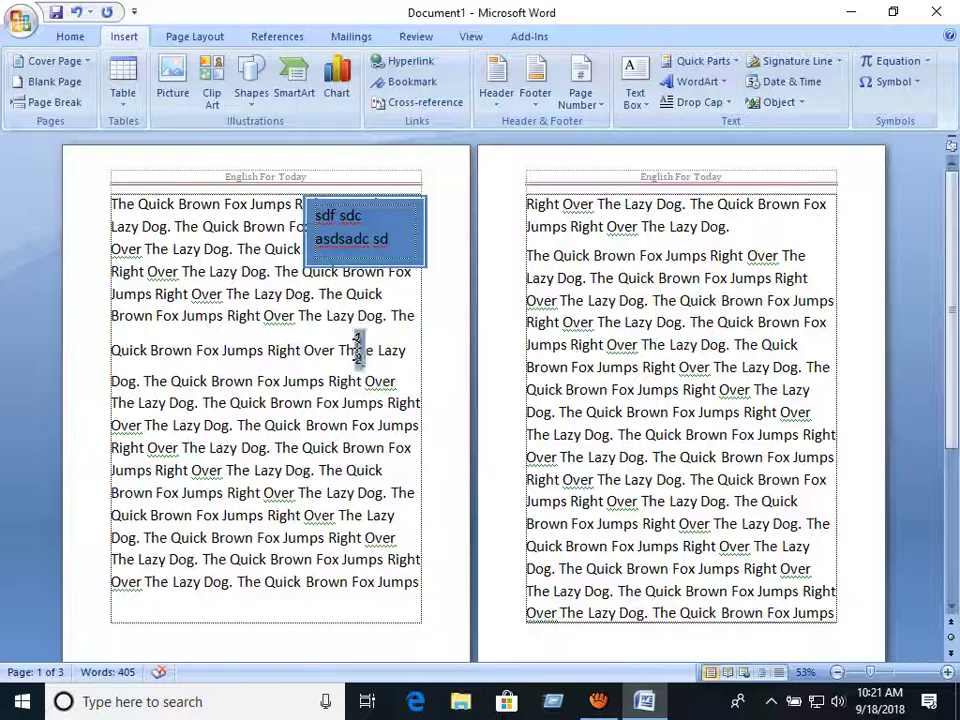
Move the 1/2 fraction from the body text on page 1 to a new line below the text on page 3 and select it
{"action": "double_click", "coordinate": [357, 347]}
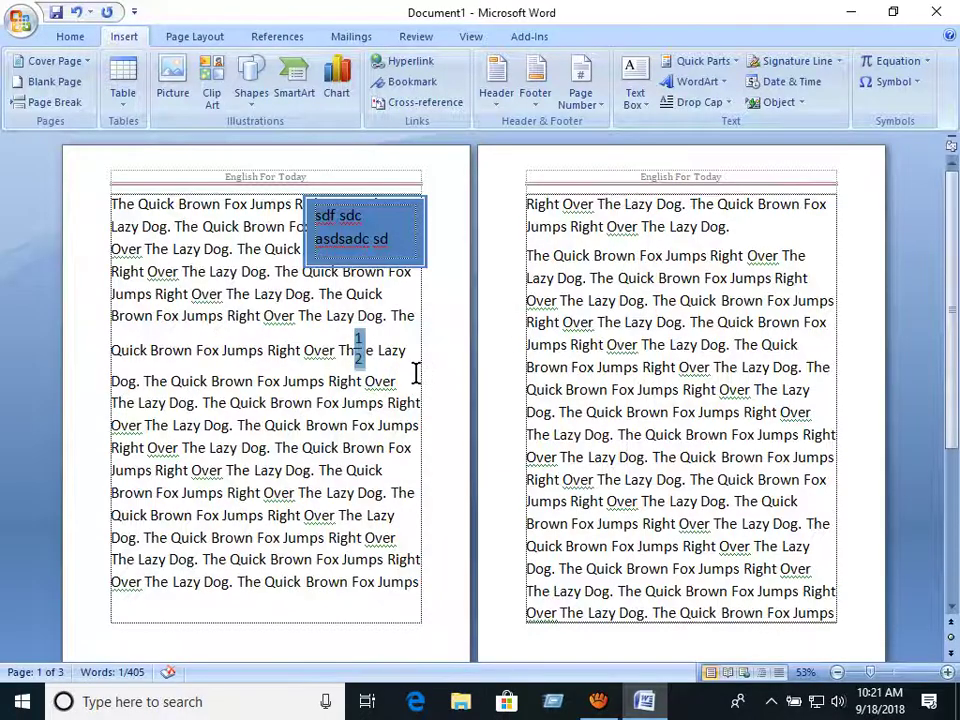
{"action": "key", "text": "Delete"}
{"action": "scroll", "coordinate": [421, 368], "scroll_direction": "down", "scroll_amount": 10}
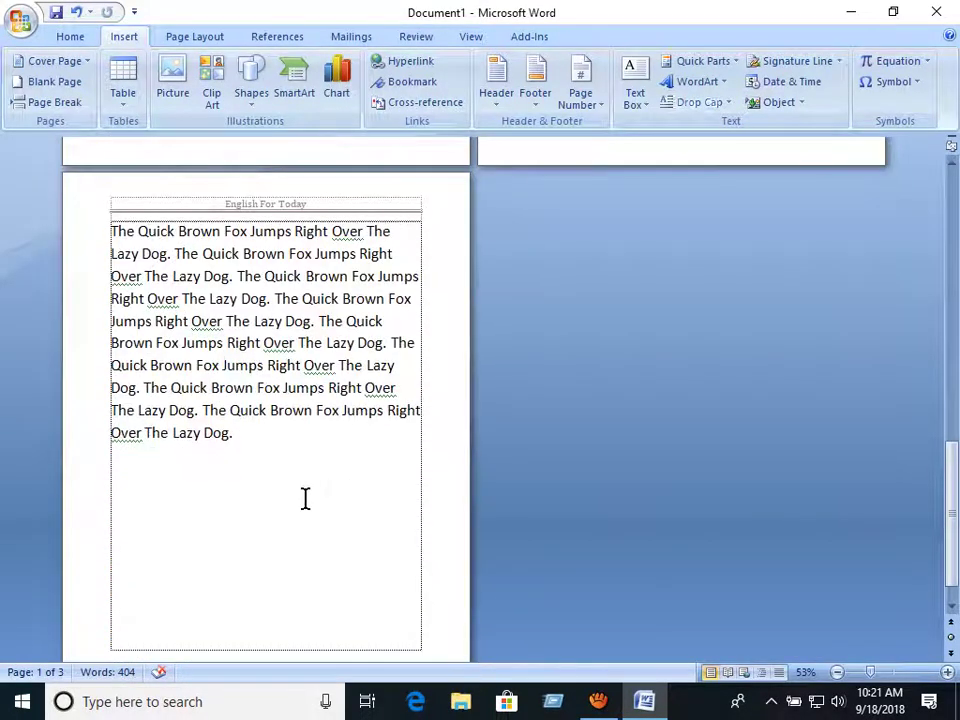
{"action": "left_click", "coordinate": [307, 499]}
{"action": "key", "text": "ctrl+v"}
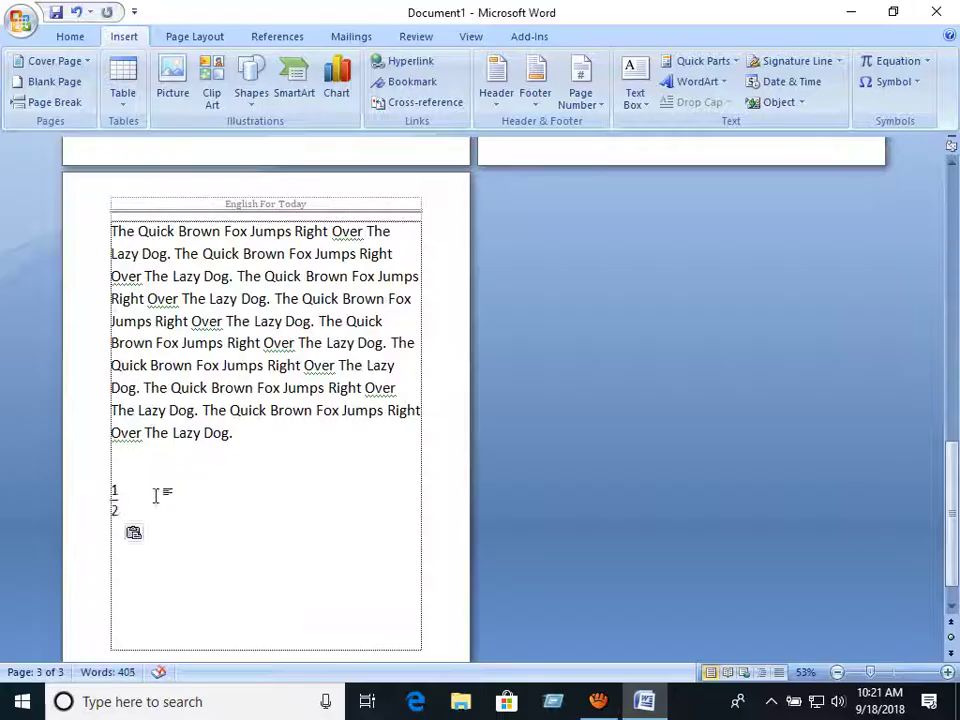
{"action": "left_click", "coordinate": [81, 512]}
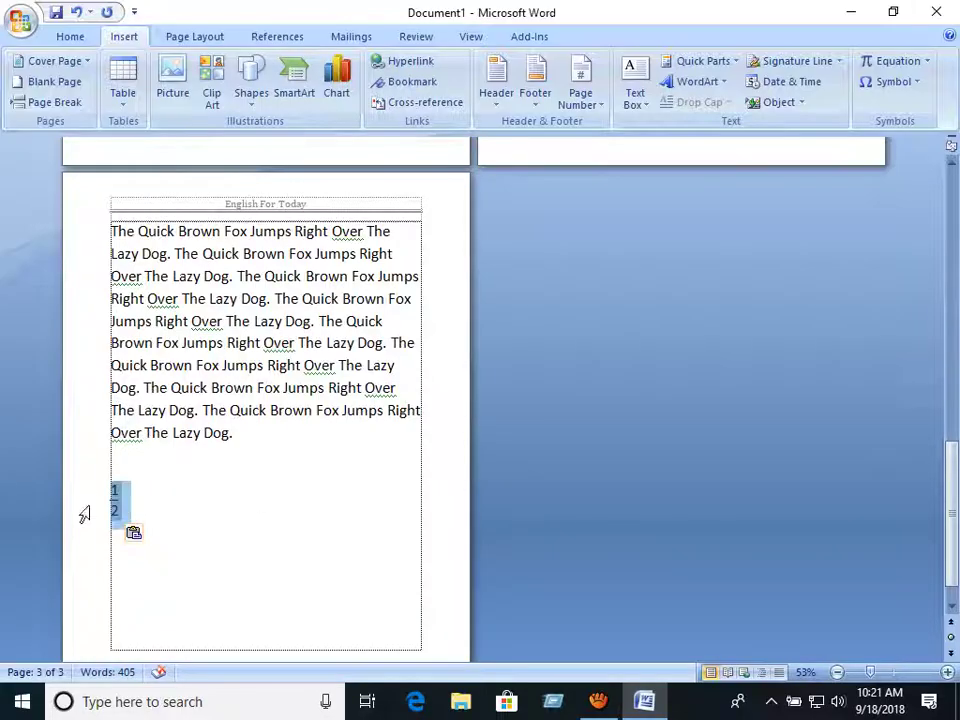
Set the font size of the selected 1/2 fraction on page 3 to 36
{"action": "left_click", "coordinate": [70, 37]}
{"action": "left_click", "coordinate": [241, 69]}
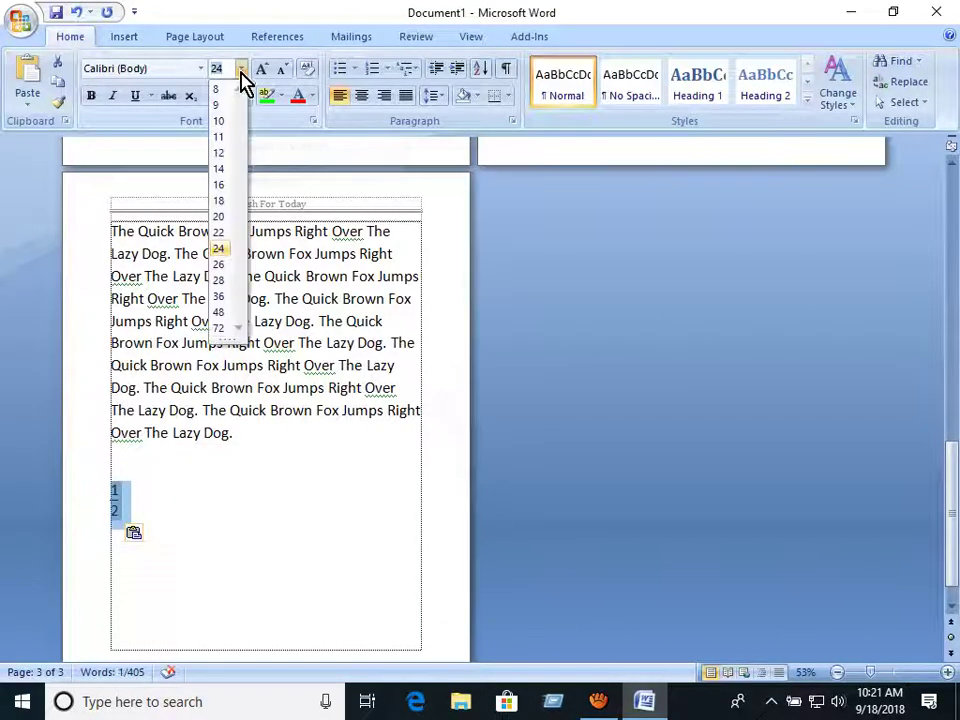
{"action": "left_click", "coordinate": [218, 296]}
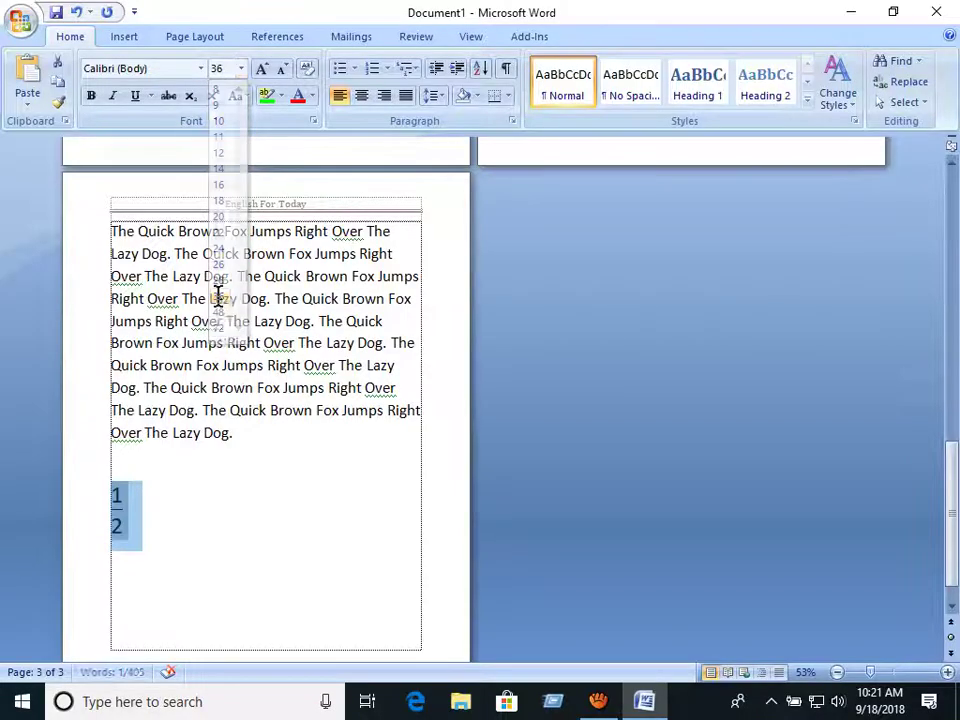
{"action": "left_click", "coordinate": [219, 506]}
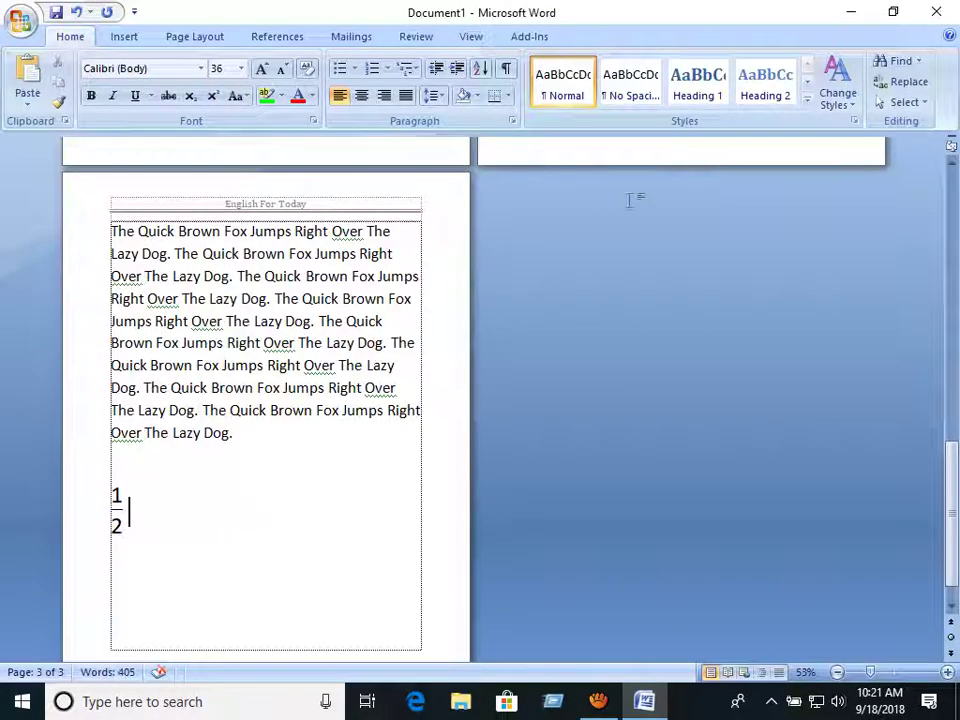
Start inserting a Quick Parts field after the 1/2 fraction on page 3, choosing Eq with its field codes shown
{"action": "left_click", "coordinate": [125, 38]}
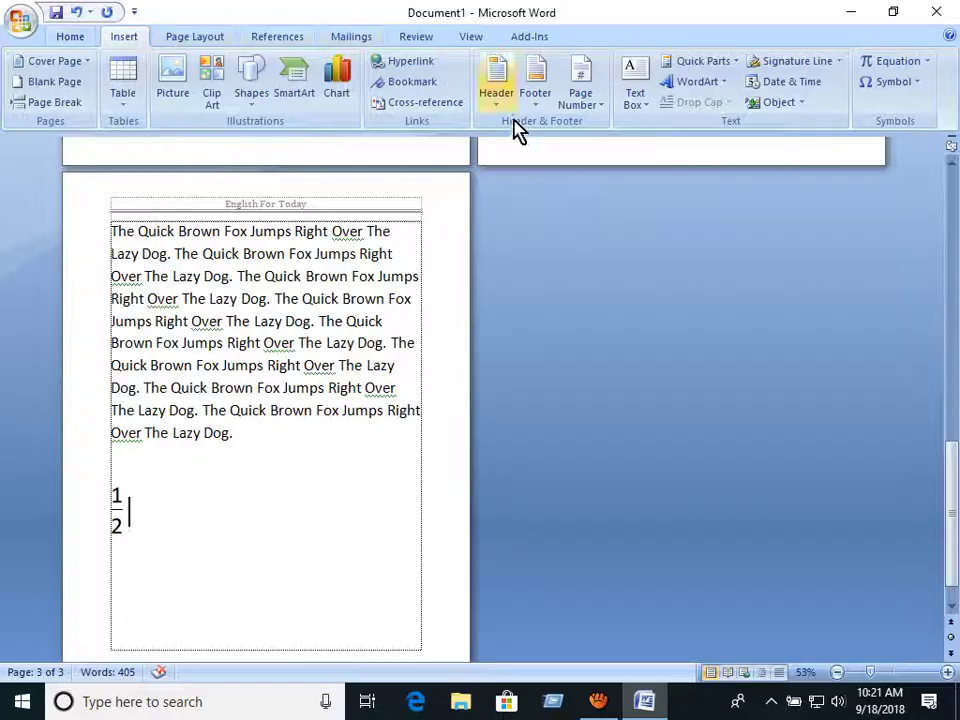
{"action": "left_click", "coordinate": [736, 65]}
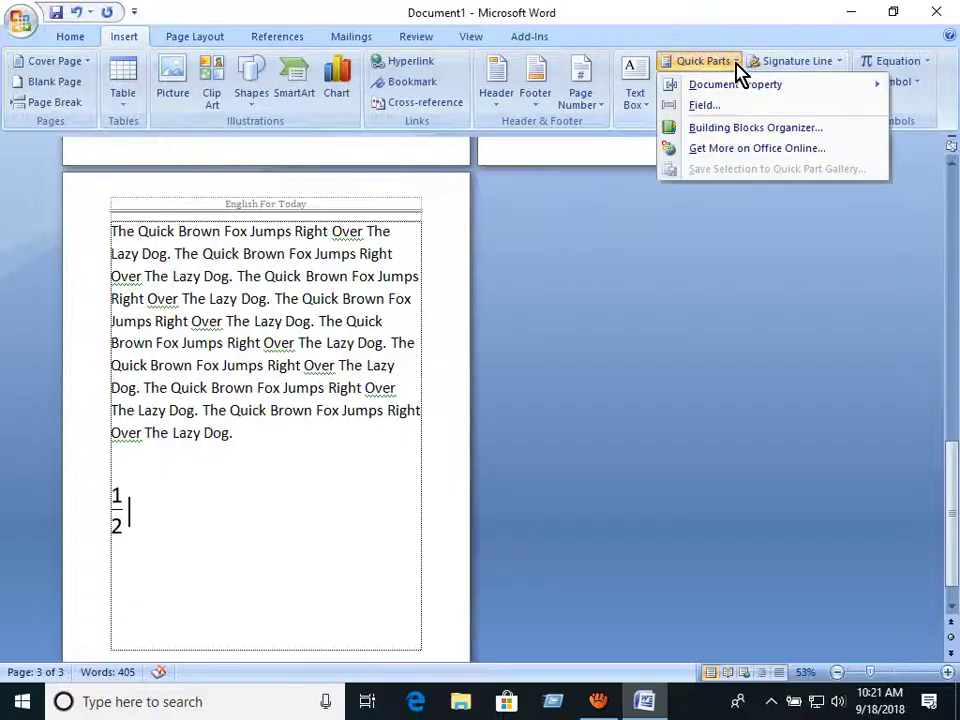
{"action": "left_click", "coordinate": [708, 106]}
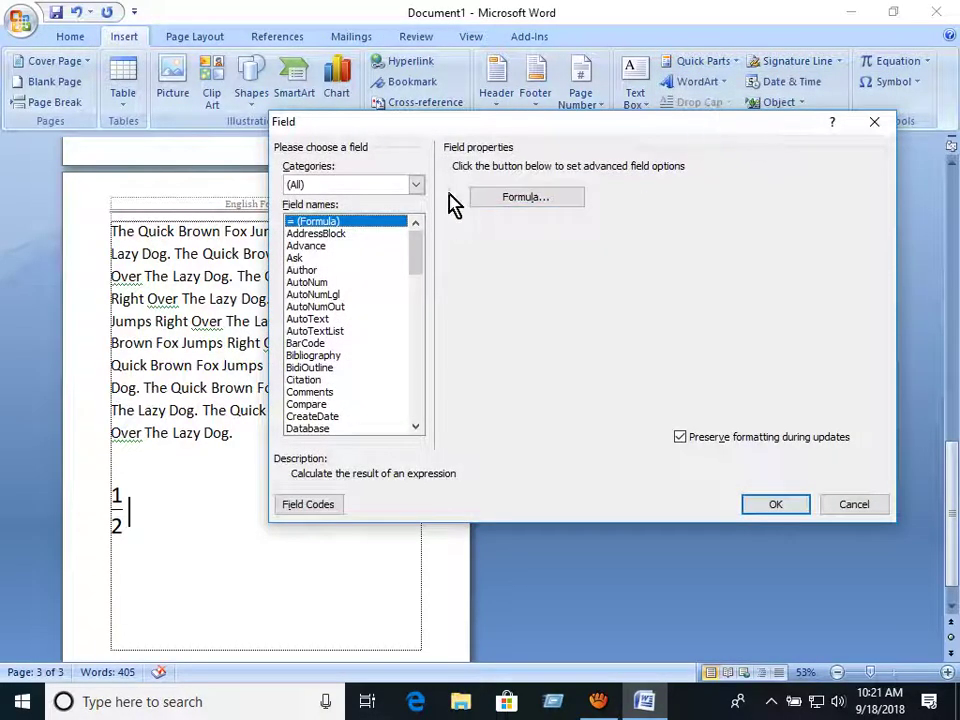
{"action": "left_click_drag", "start_coordinate": [422, 268], "coordinate": [420, 289]}
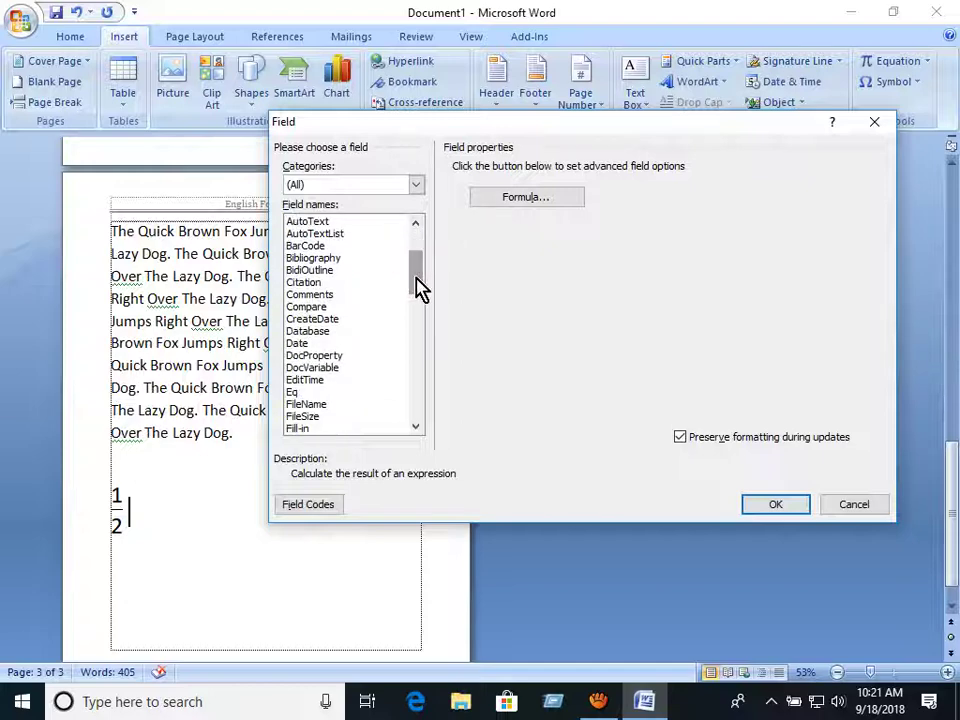
{"action": "left_click", "coordinate": [300, 393]}
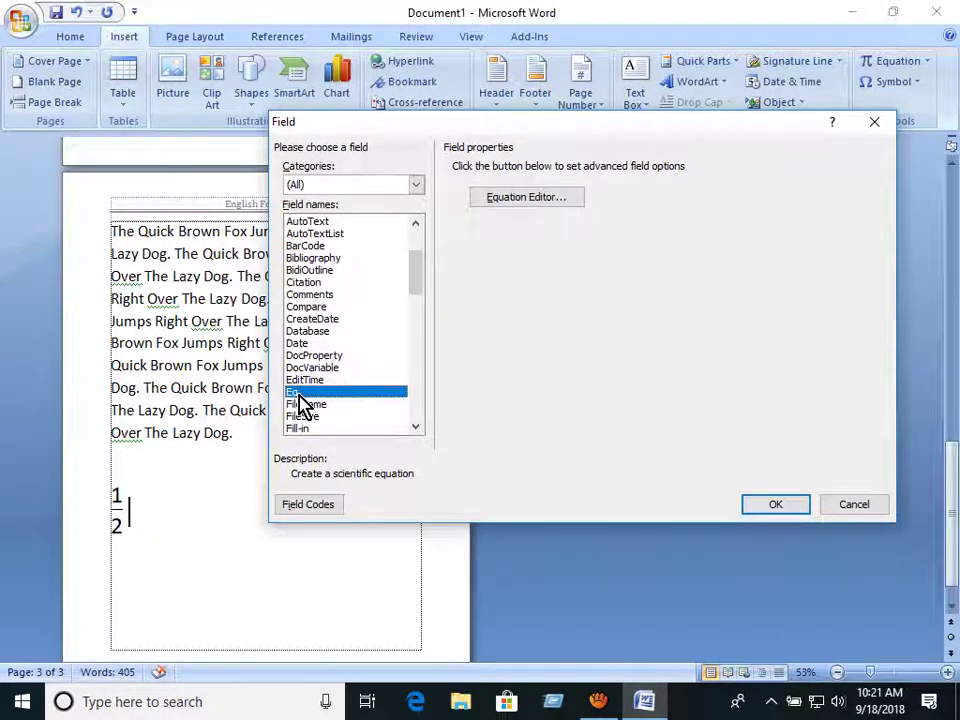
{"action": "left_click", "coordinate": [312, 506]}
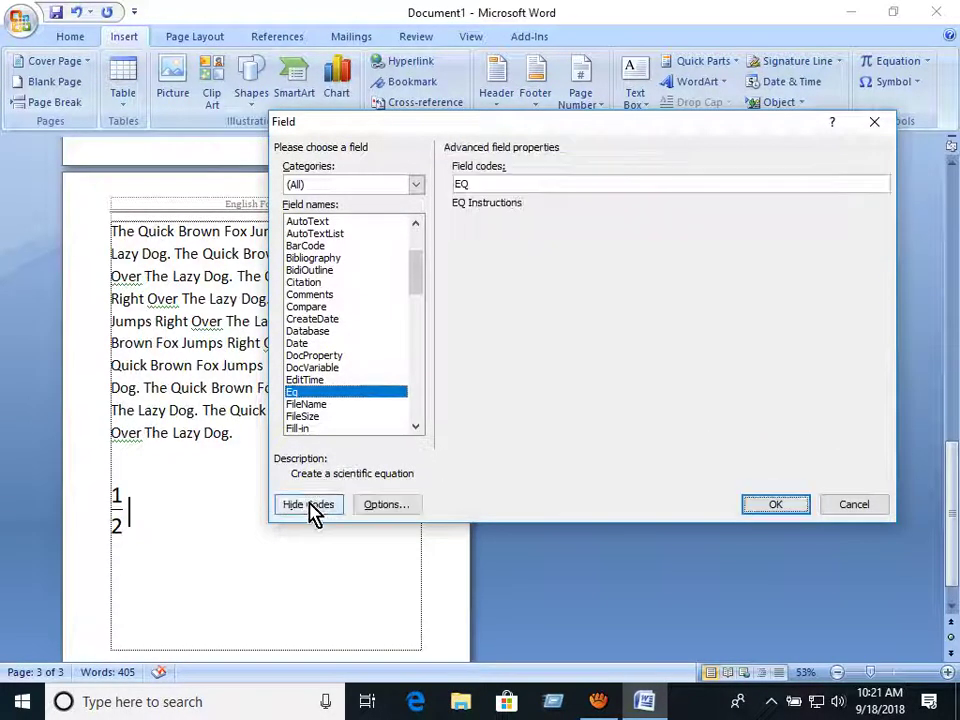
Add the \F(,) fraction switch to the Eq field, complete the code as EQ \F(40,50), and insert the field
{"action": "left_click", "coordinate": [385, 510]}
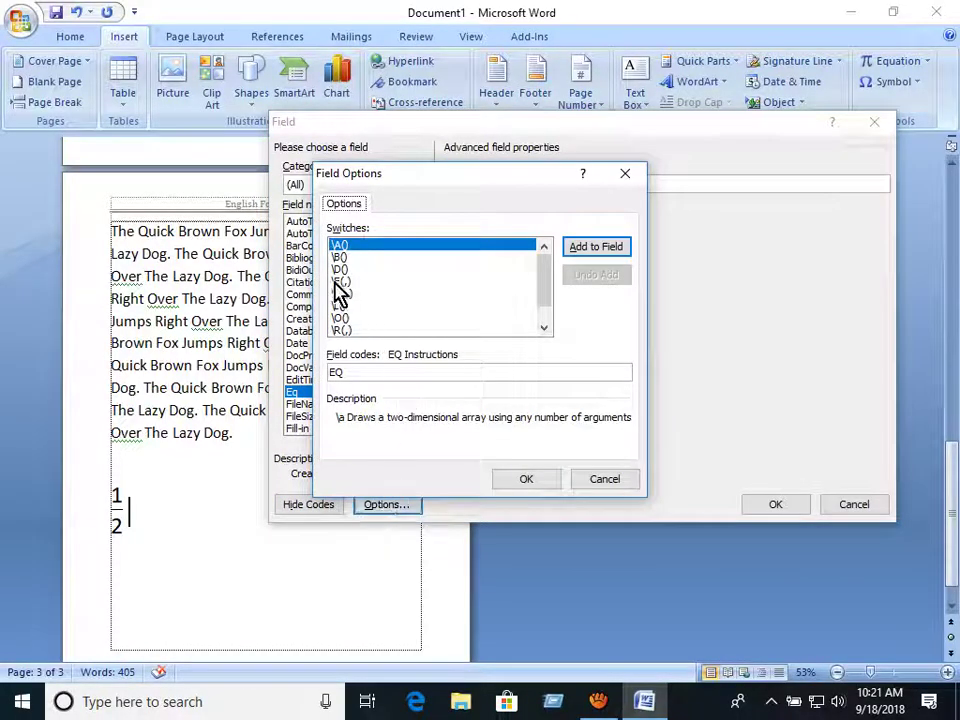
{"action": "left_click", "coordinate": [338, 281]}
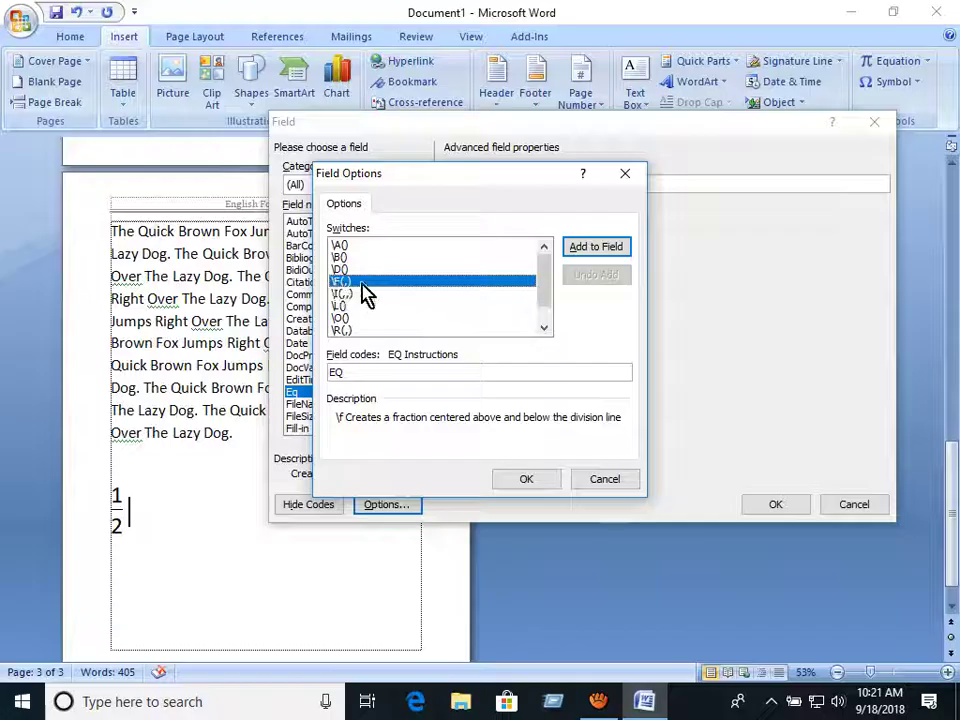
{"action": "left_click", "coordinate": [606, 250]}
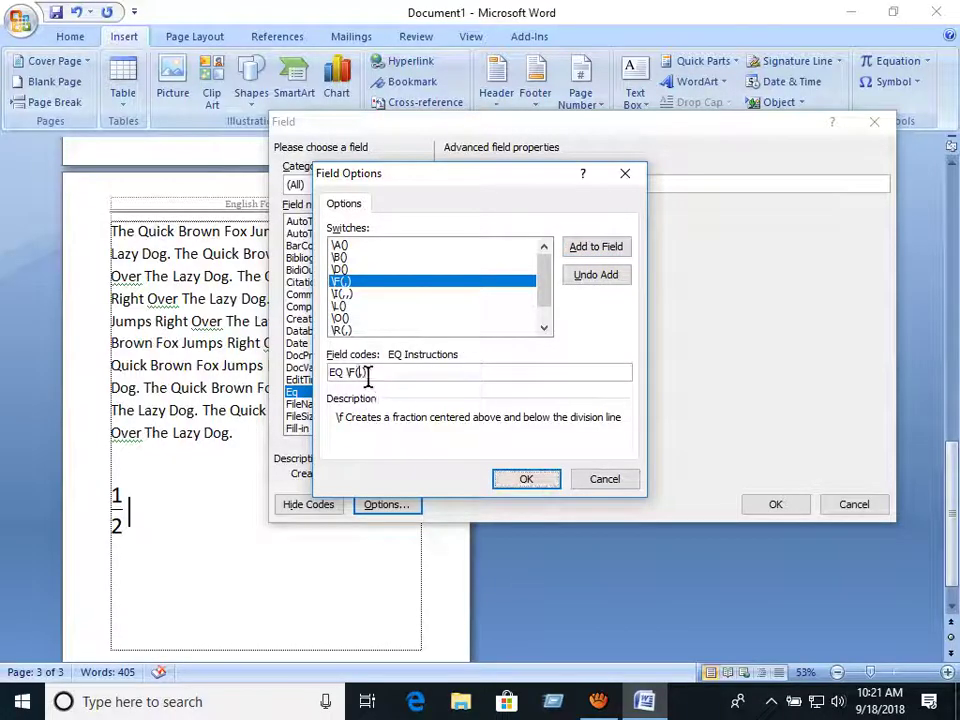
{"action": "left_click", "coordinate": [455, 374]}
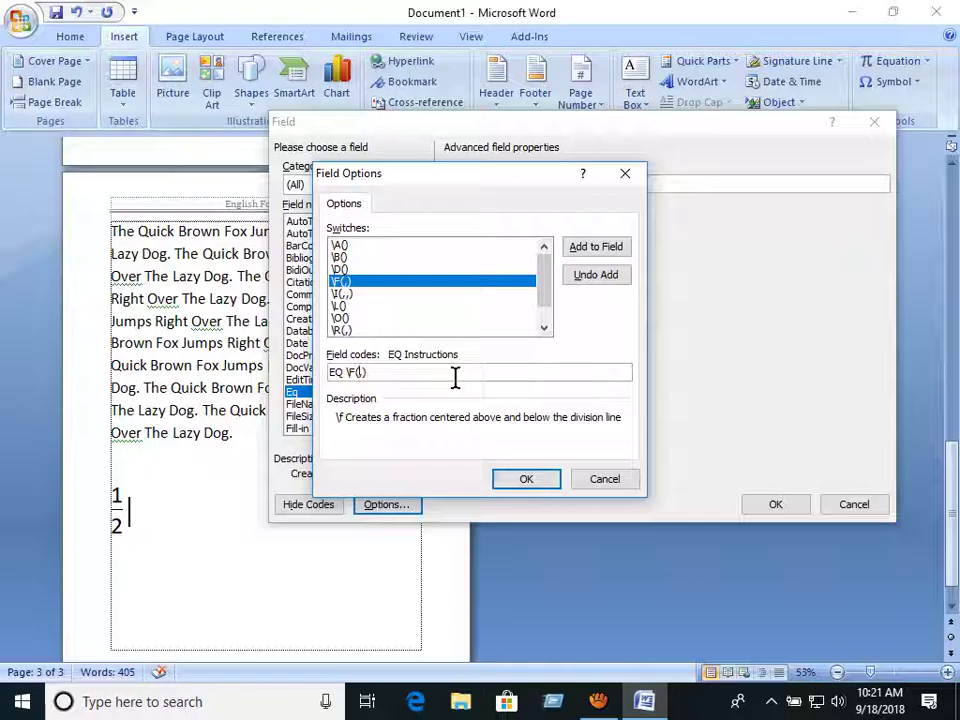
{"action": "type", "text": "40,50"}
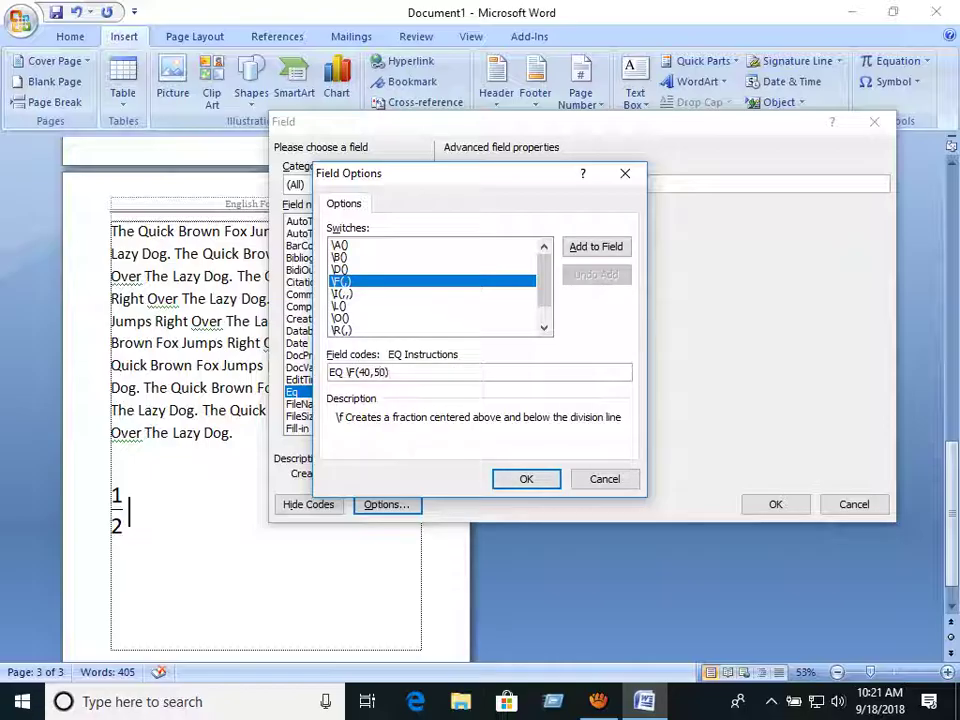
{"action": "left_click", "coordinate": [530, 482]}
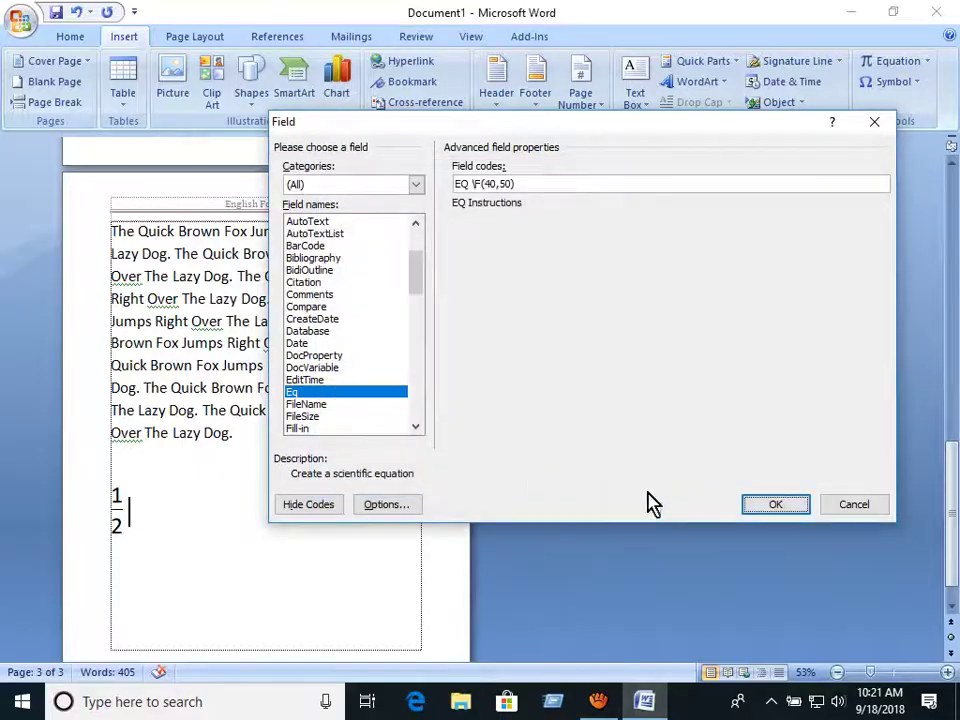
{"action": "left_click", "coordinate": [775, 505]}
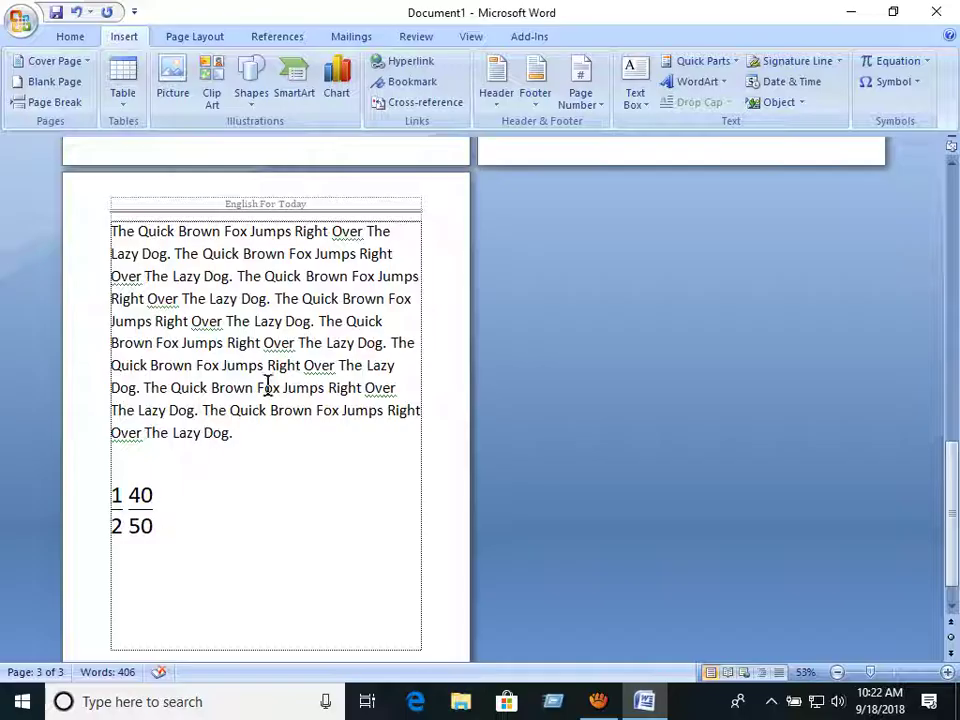
Insert WordArt reading Bangladesh after the 40/50 fraction, using the second style in the gallery's fourth row
{"action": "left_click", "coordinate": [730, 90]}
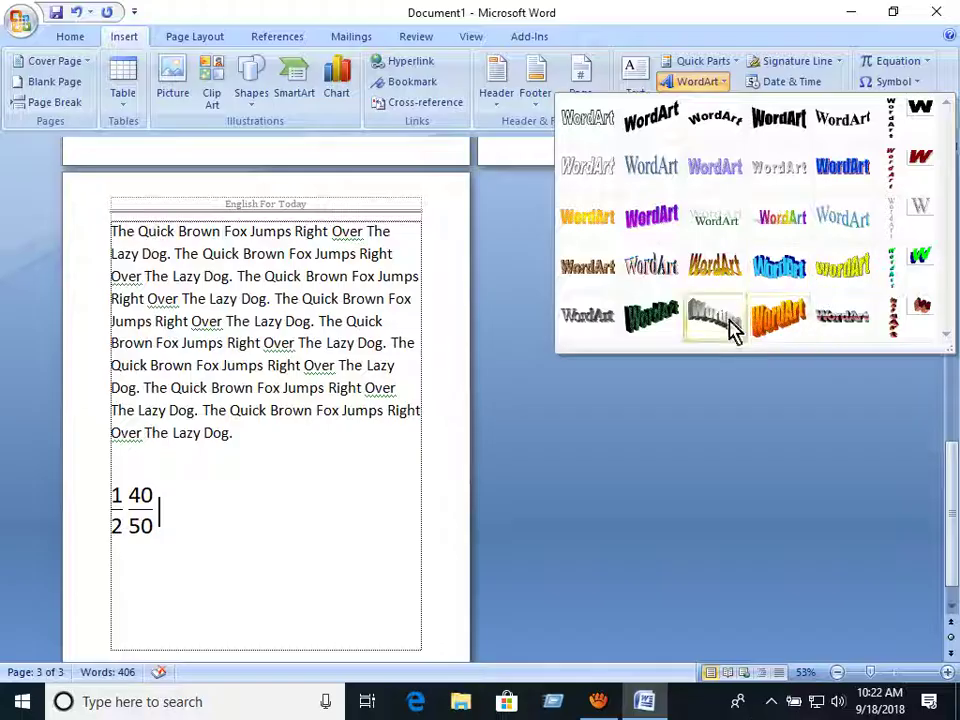
{"action": "left_click", "coordinate": [660, 277]}
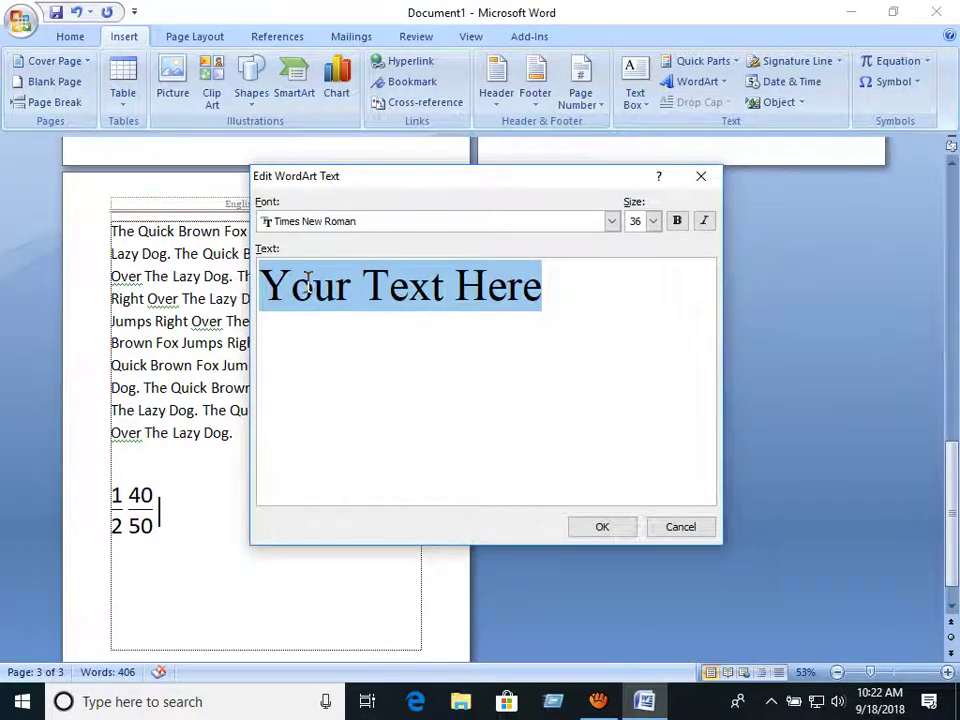
{"action": "left_click_drag", "start_coordinate": [343, 180], "coordinate": [466, 201]}
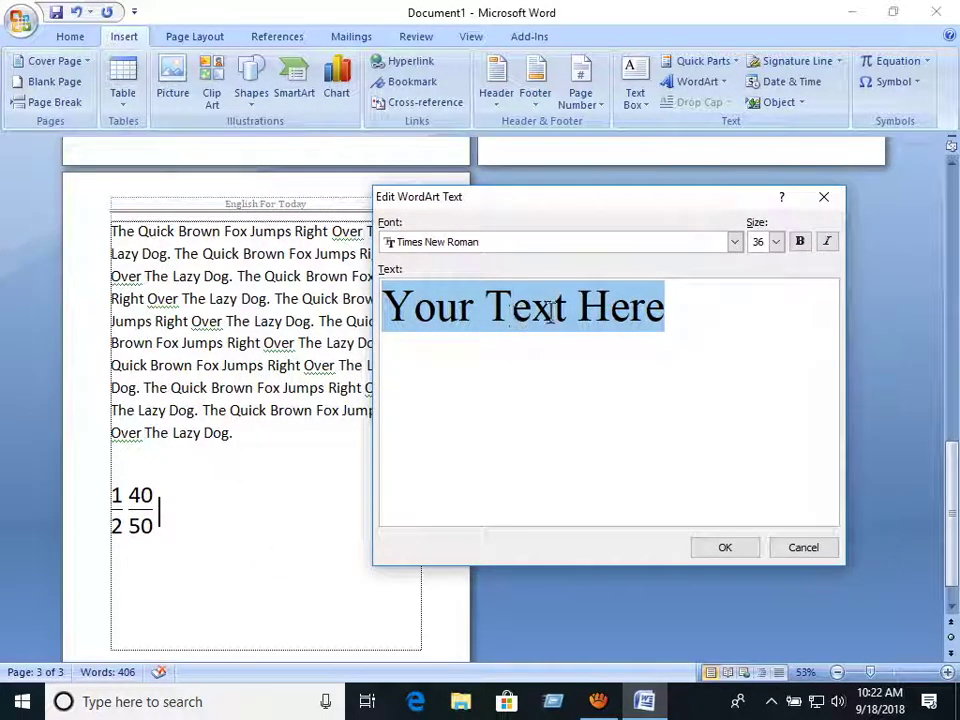
{"action": "left_click", "coordinate": [413, 307]}
{"action": "left_click_drag", "start_coordinate": [393, 309], "coordinate": [675, 315]}
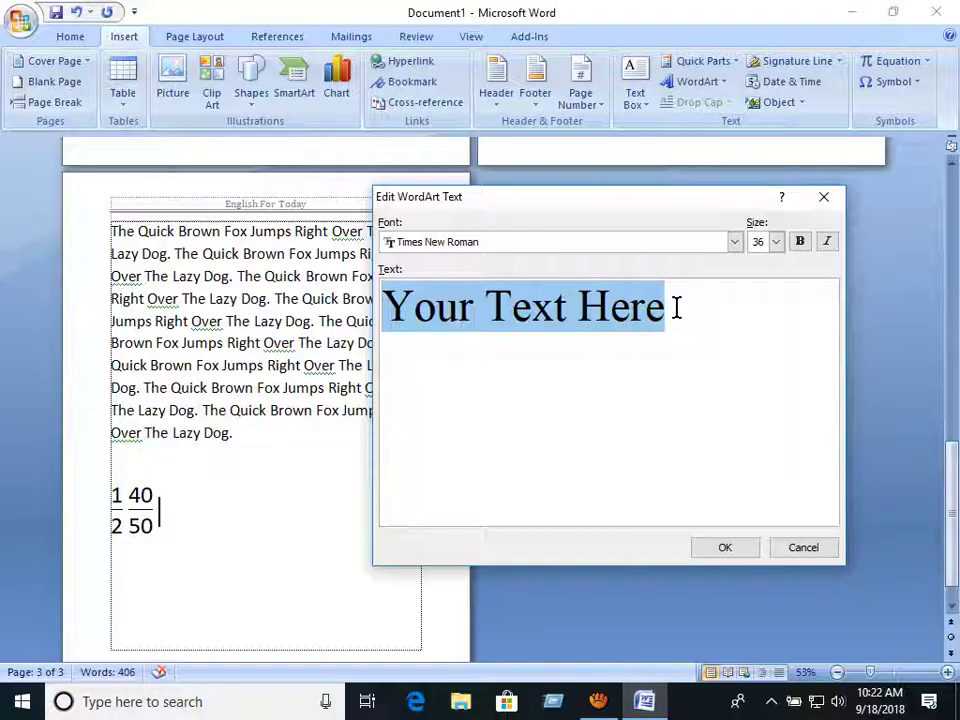
{"action": "type", "text": "Ban"}
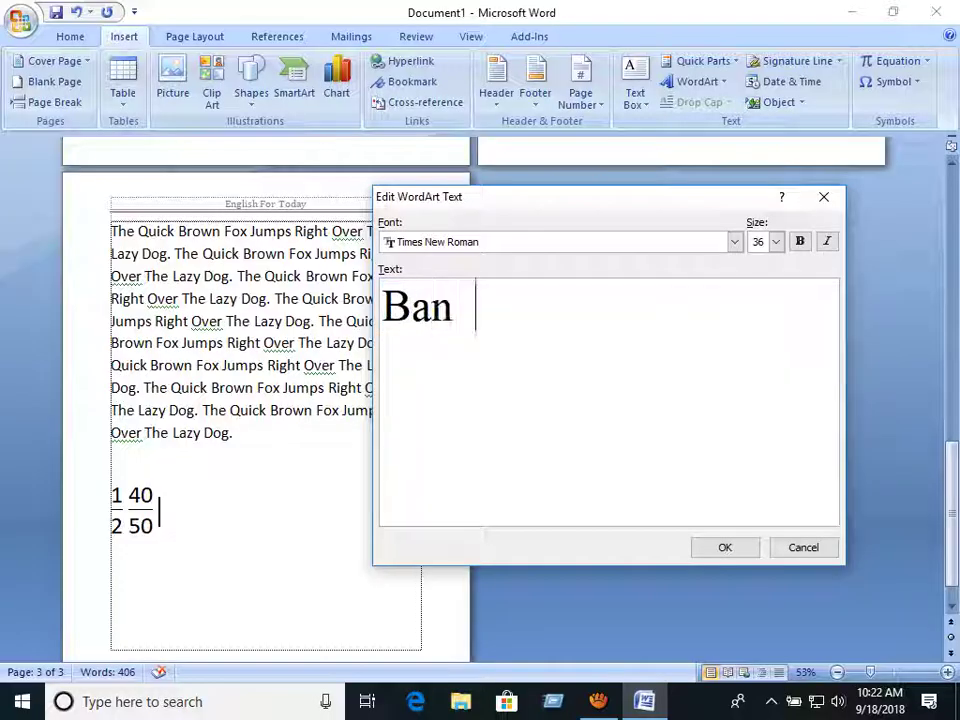
{"action": "type", "text": "gladesh"}
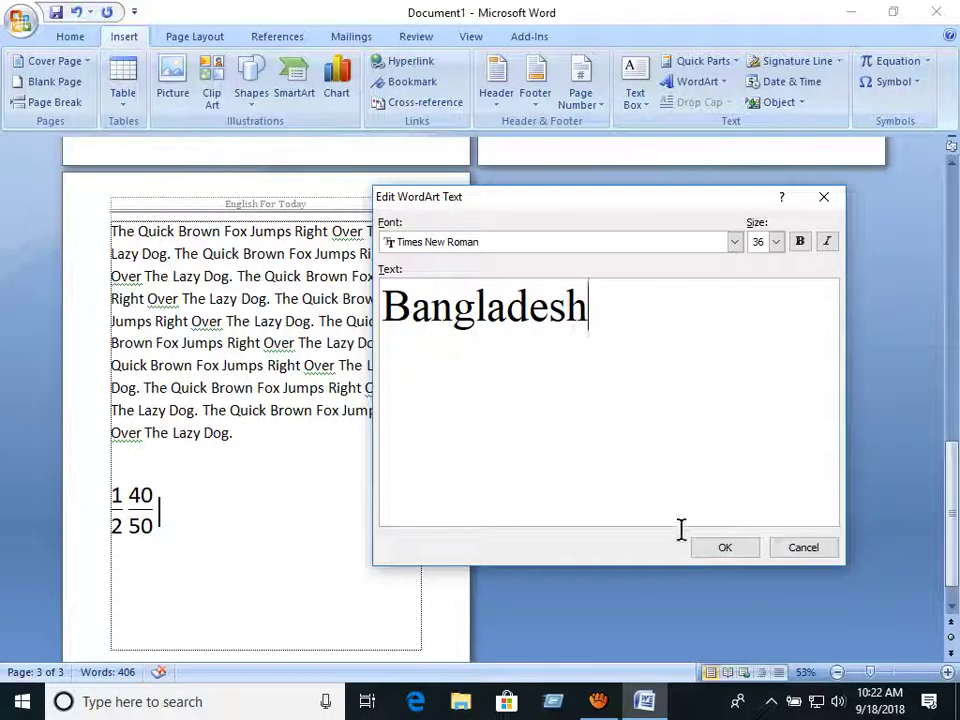
{"action": "left_click", "coordinate": [722, 566]}
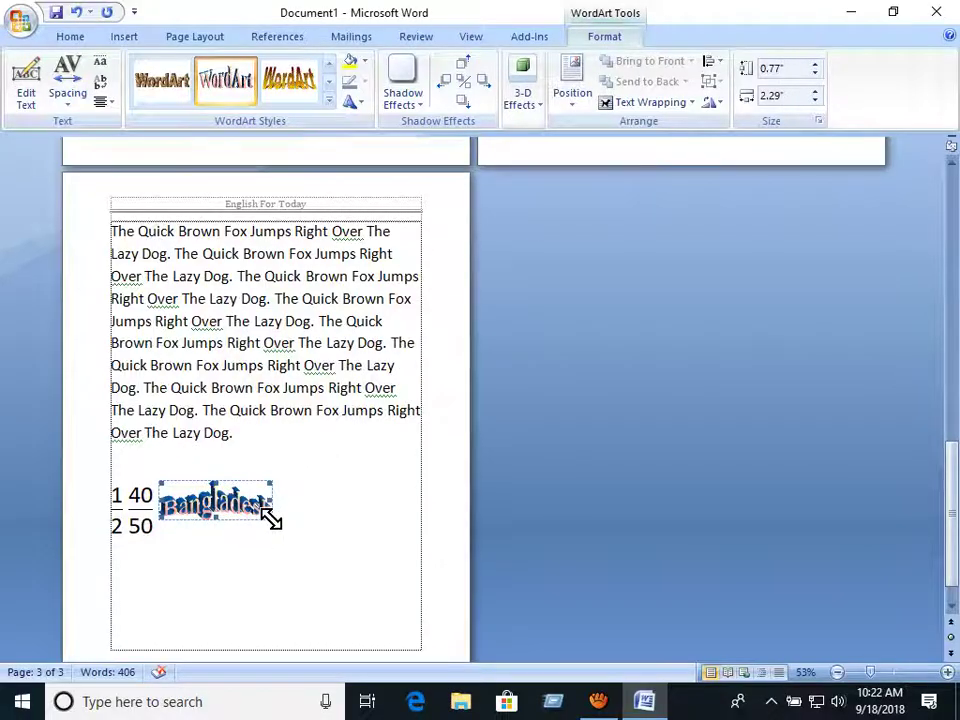
Enlarge the Bangladesh WordArt to about 2.35" high by 3.39" wide and apply the plain black arched style
{"action": "left_click_drag", "start_coordinate": [270, 516], "coordinate": [324, 597]}
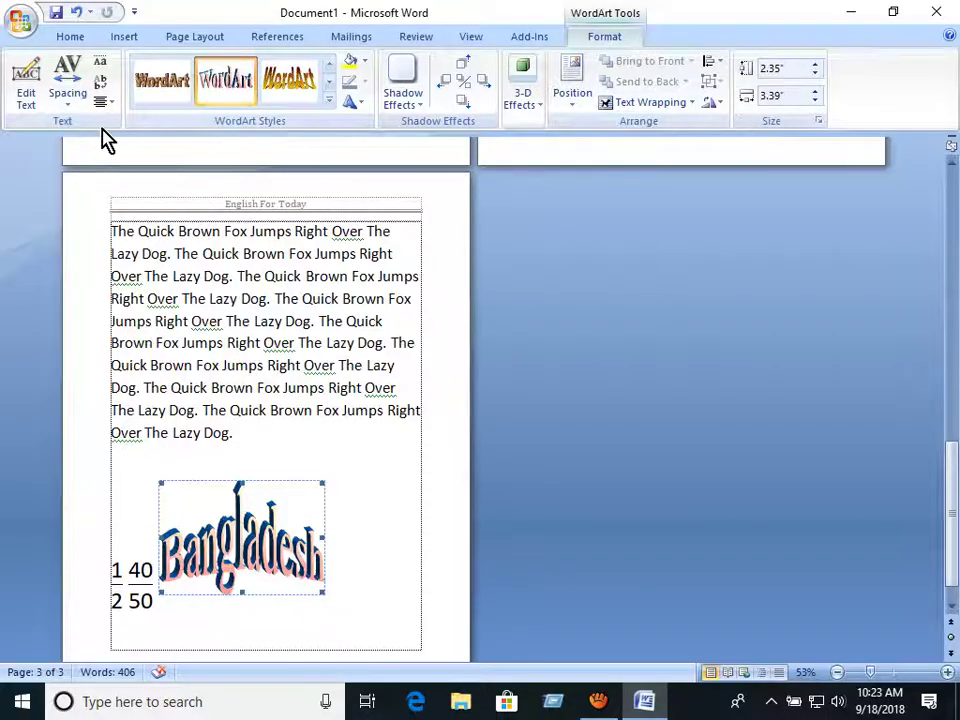
{"action": "left_click", "coordinate": [70, 110]}
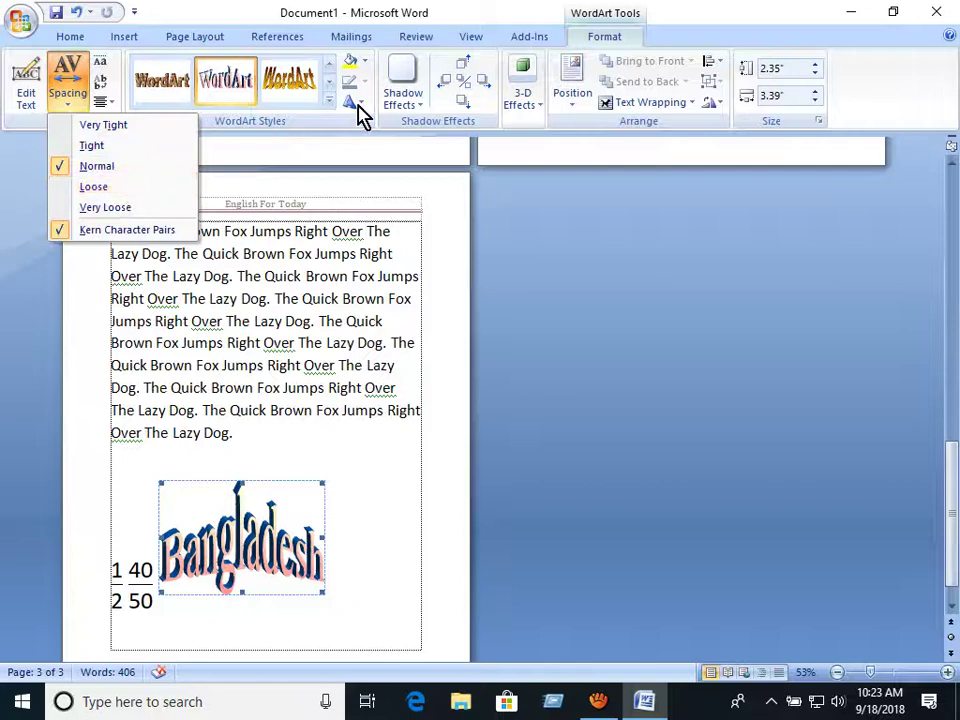
{"action": "left_click", "coordinate": [328, 104]}
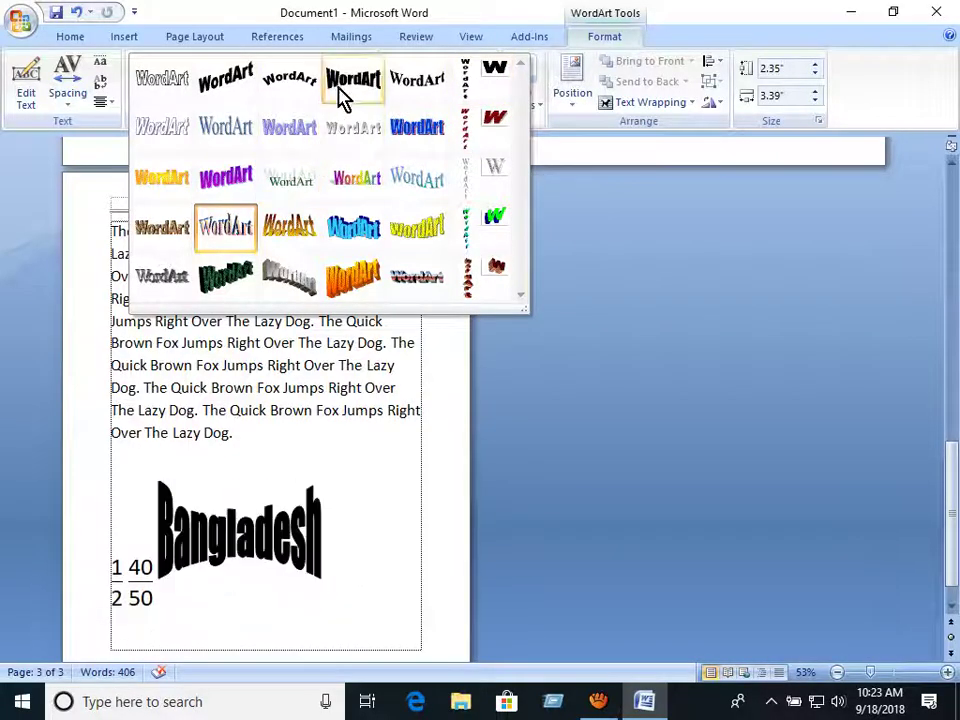
{"action": "left_click", "coordinate": [296, 90]}
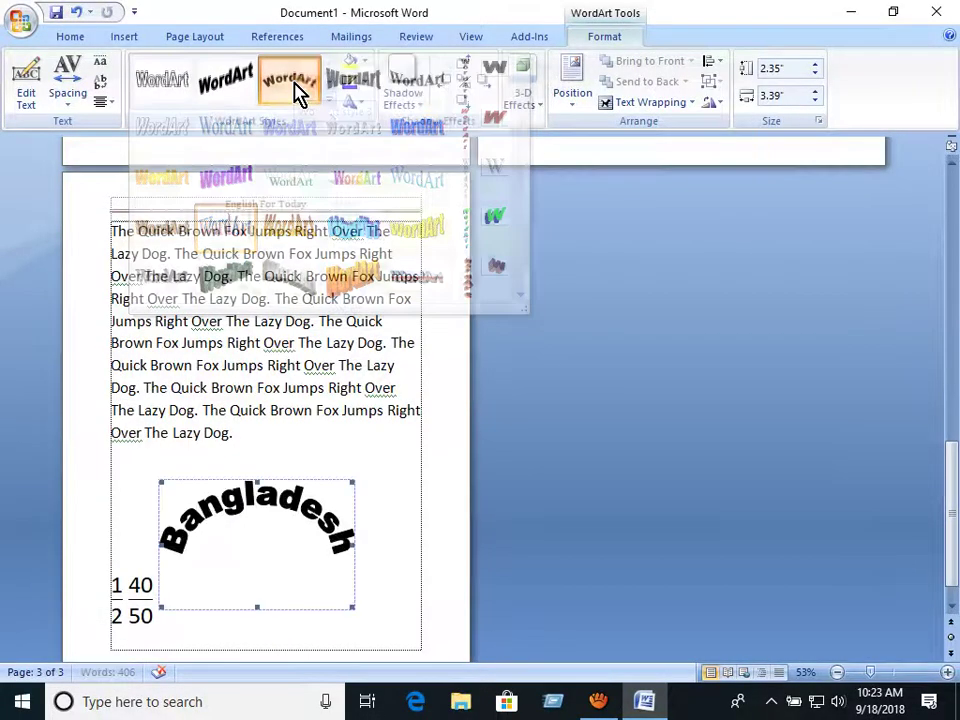
{"action": "left_click", "coordinate": [541, 102]}
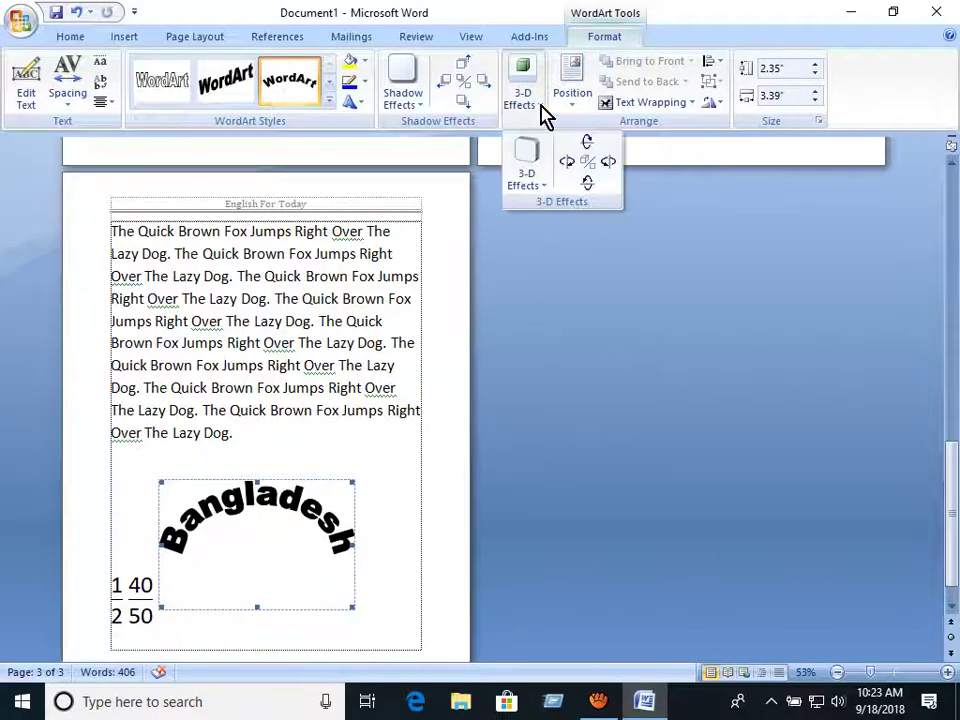
{"action": "left_click", "coordinate": [420, 110]}
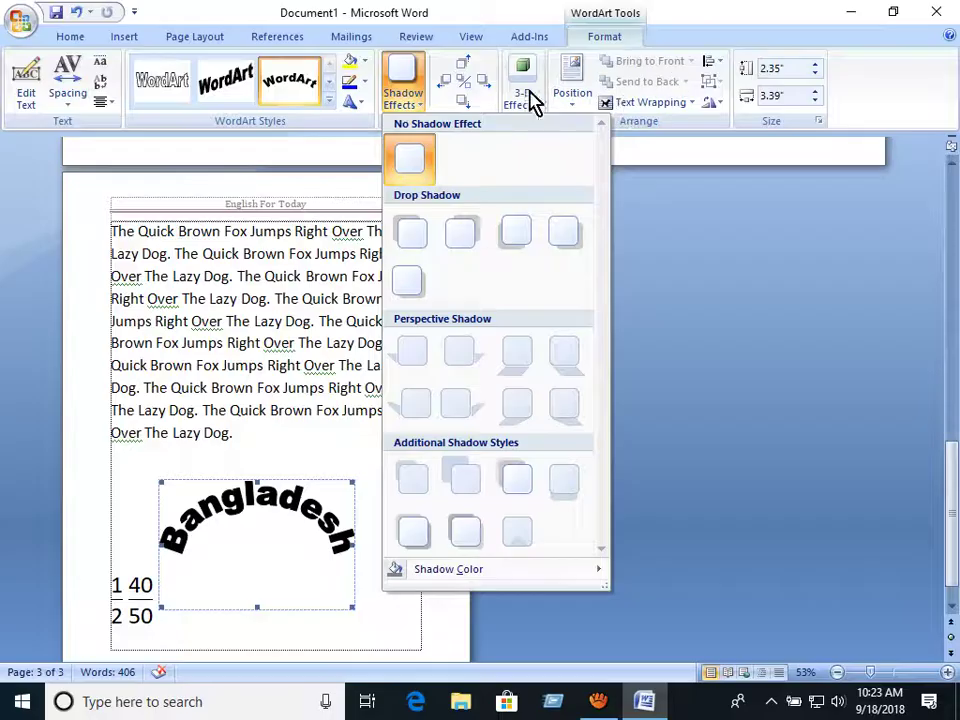
{"action": "left_click", "coordinate": [583, 104]}
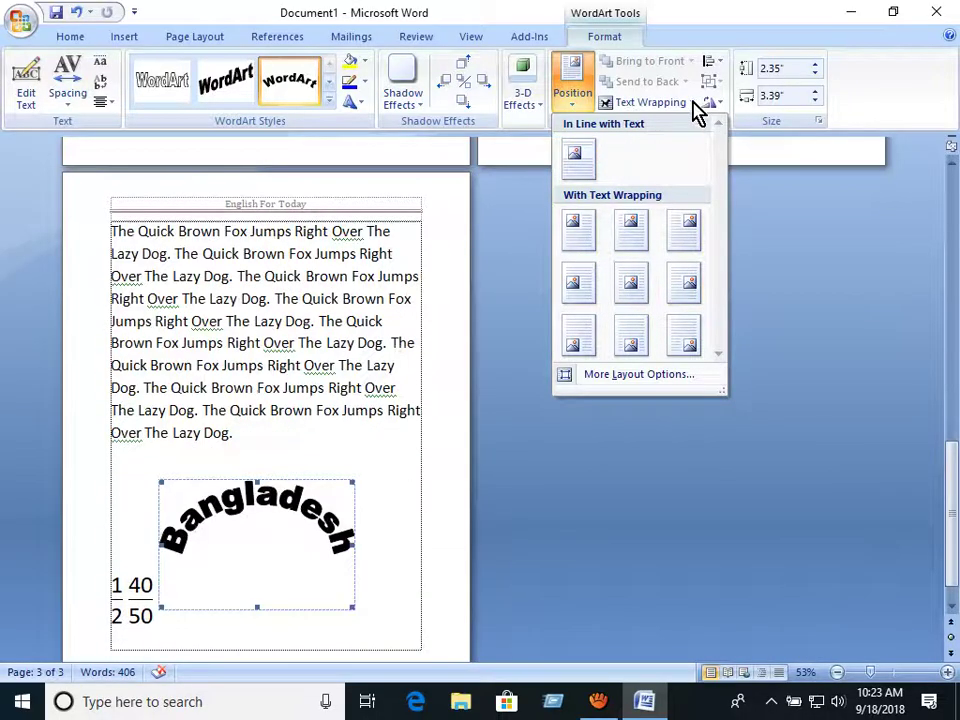
Set the Bangladesh WordArt's text wrapping to Behind Text and move it up over the last body lines on page 3
{"action": "left_click", "coordinate": [692, 105]}
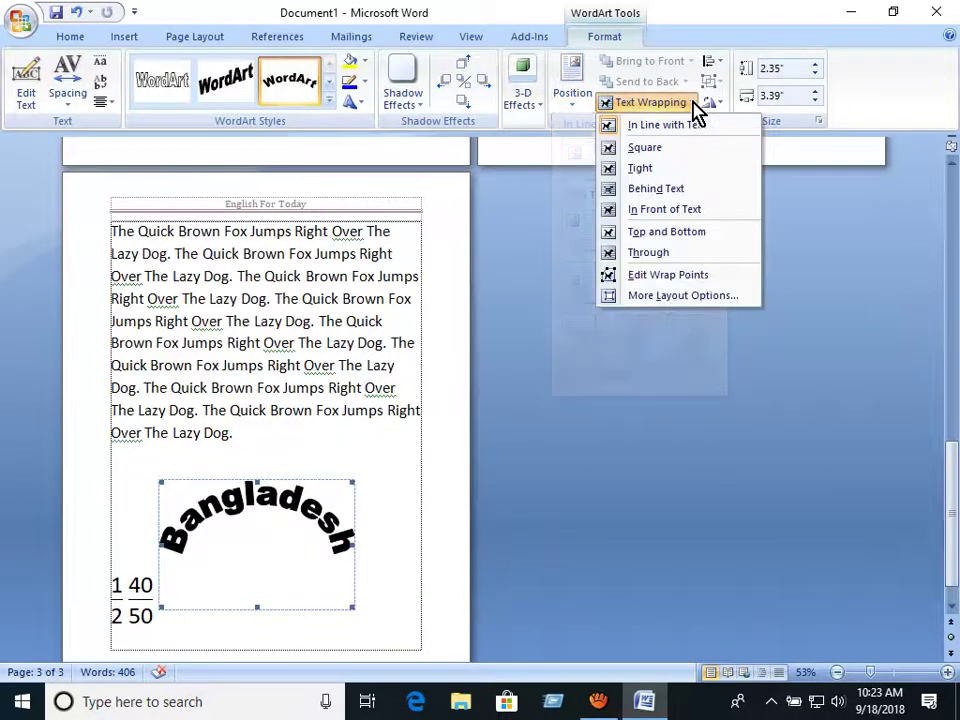
{"action": "left_click", "coordinate": [677, 192]}
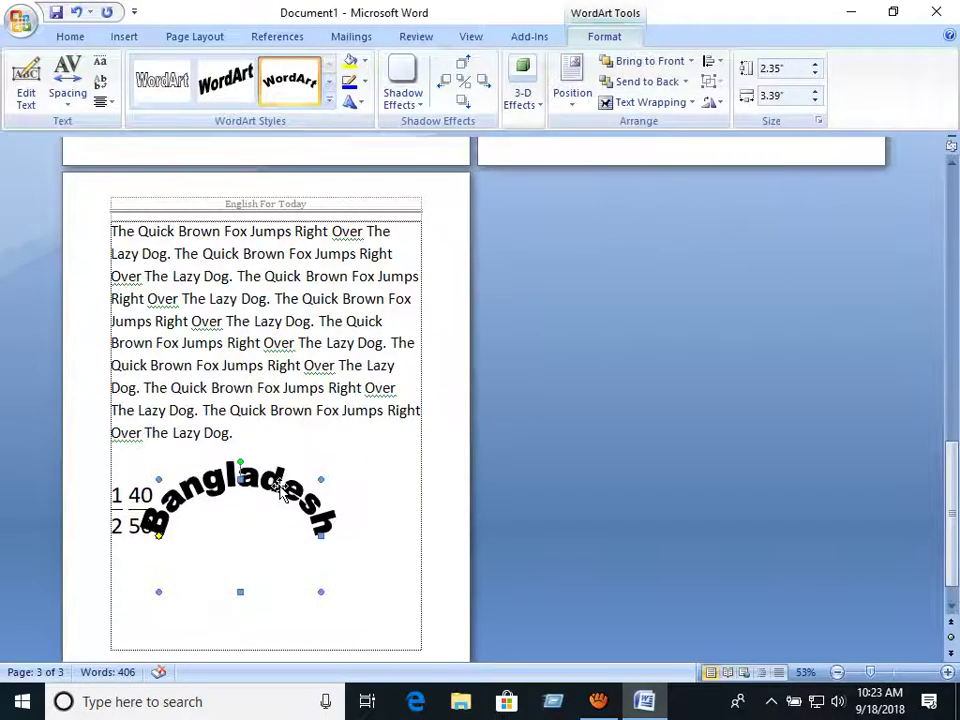
{"action": "left_click_drag", "start_coordinate": [300, 400], "coordinate": [312, 386]}
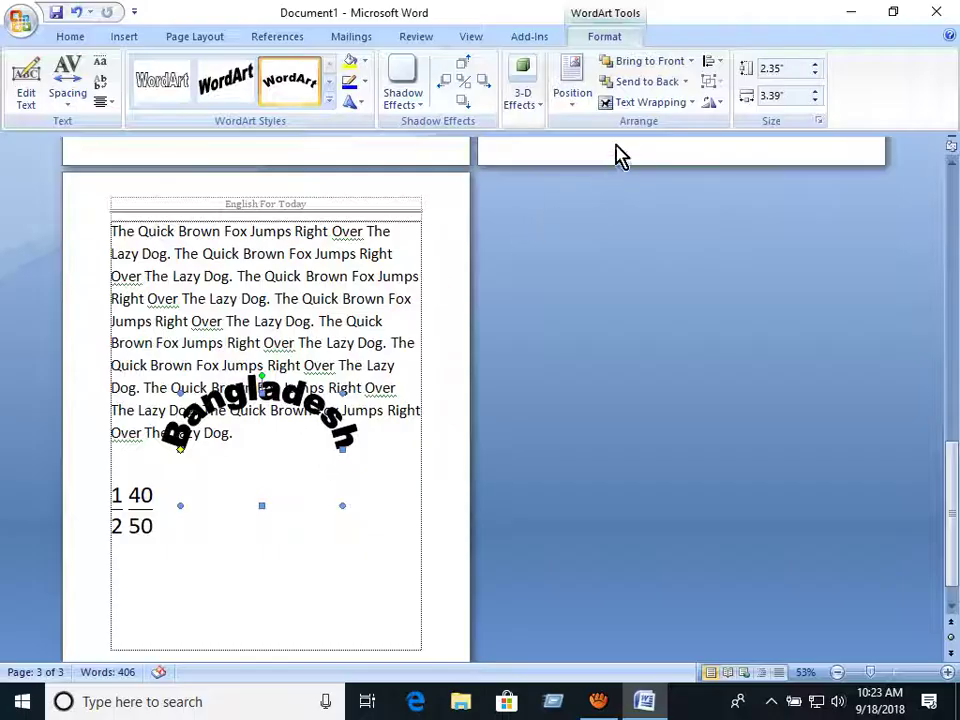
Change the Bangladesh WordArt's text wrapping to In Front of Text
{"action": "left_click", "coordinate": [690, 104]}
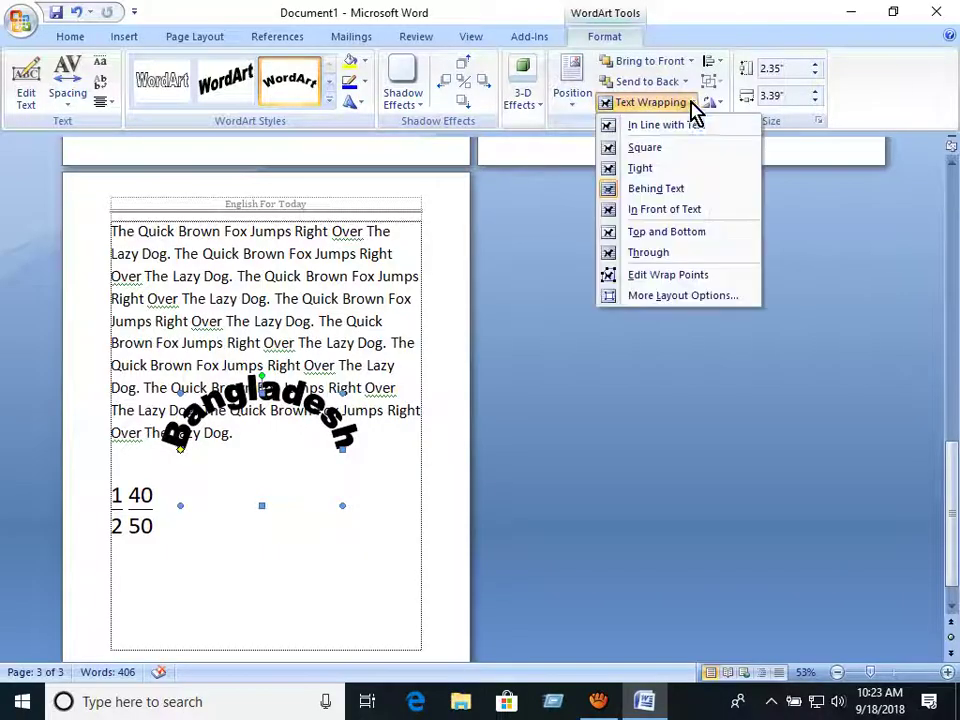
{"action": "left_click", "coordinate": [707, 222]}
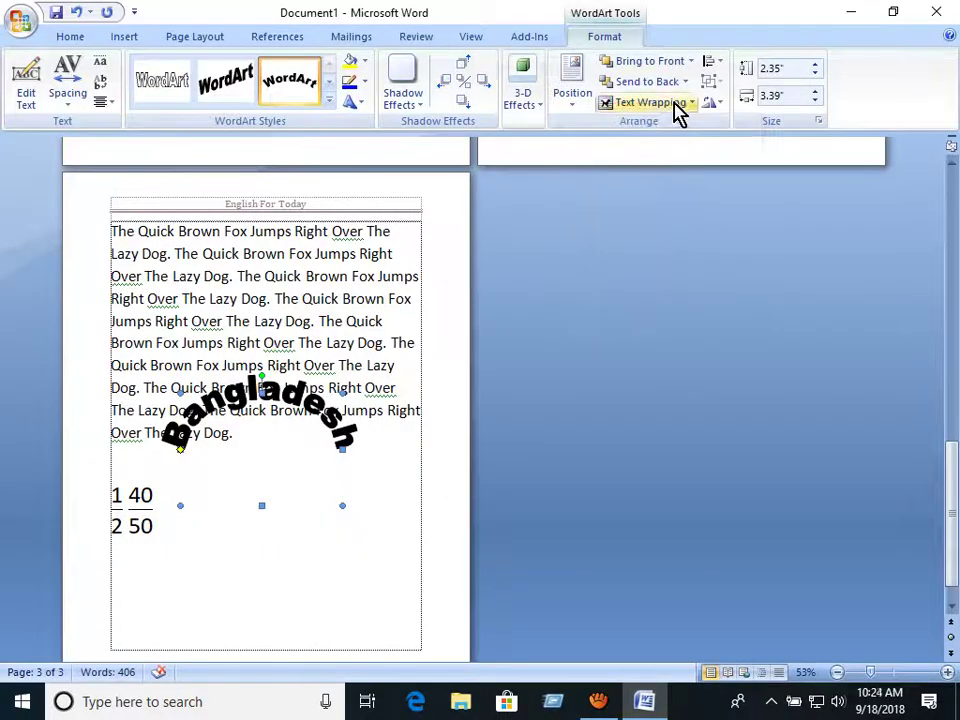
Set the Bangladesh WordArt's text wrapping to Behind Text and select the closing body words from "Brown Fox" to "Lazy Dog."
{"action": "left_click", "coordinate": [684, 106]}
{"action": "left_click", "coordinate": [690, 190]}
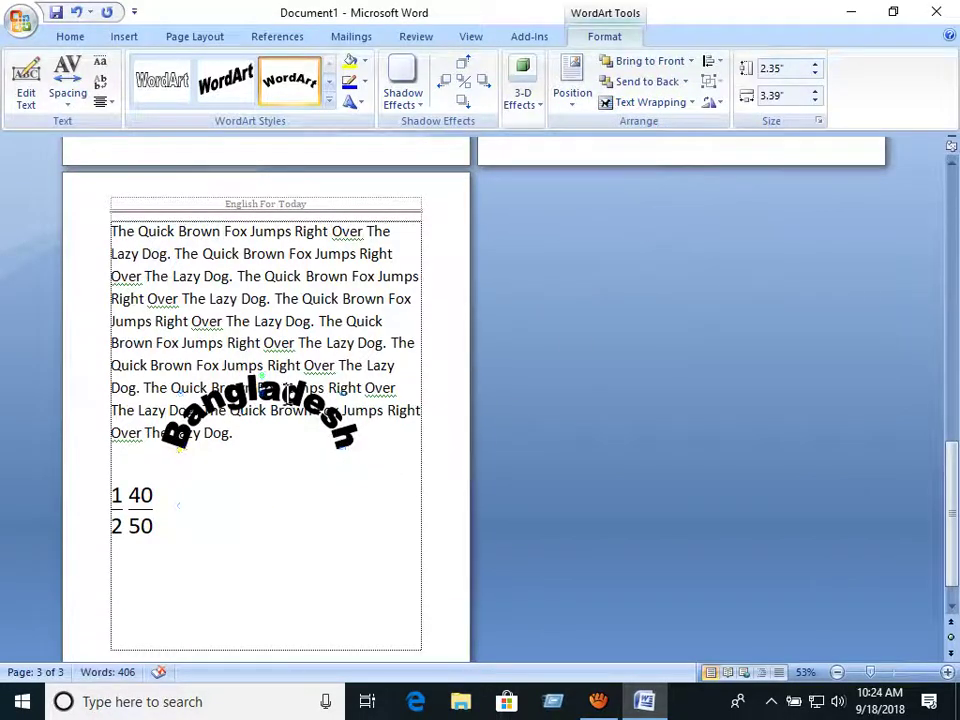
{"action": "left_click_drag", "start_coordinate": [287, 392], "coordinate": [294, 411]}
{"action": "left_click", "coordinate": [338, 454]}
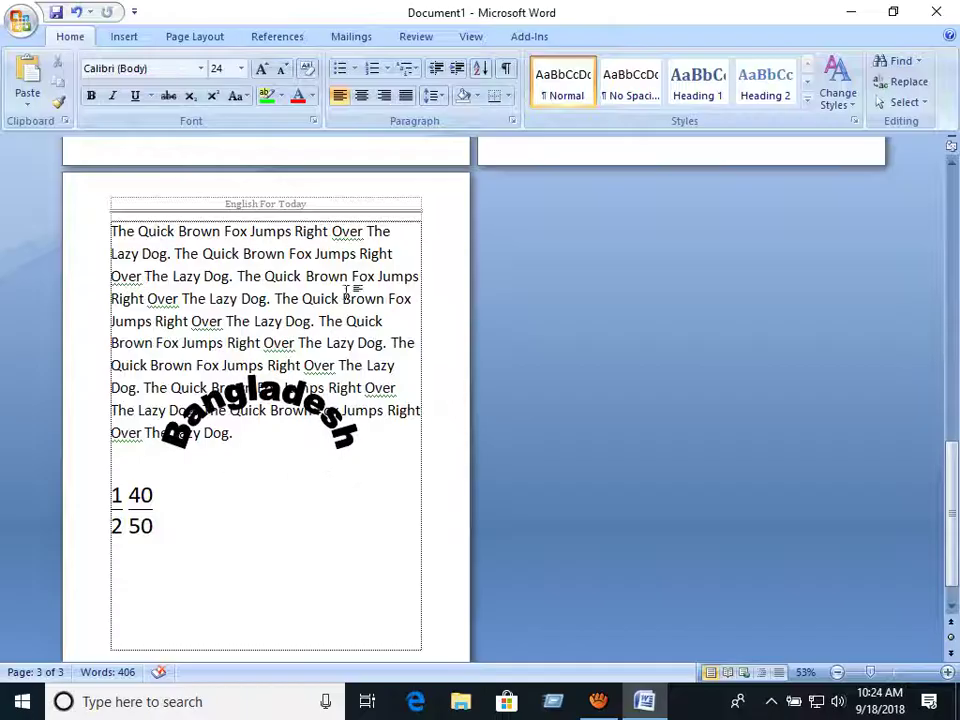
{"action": "left_click_drag", "start_coordinate": [369, 451], "coordinate": [274, 418]}
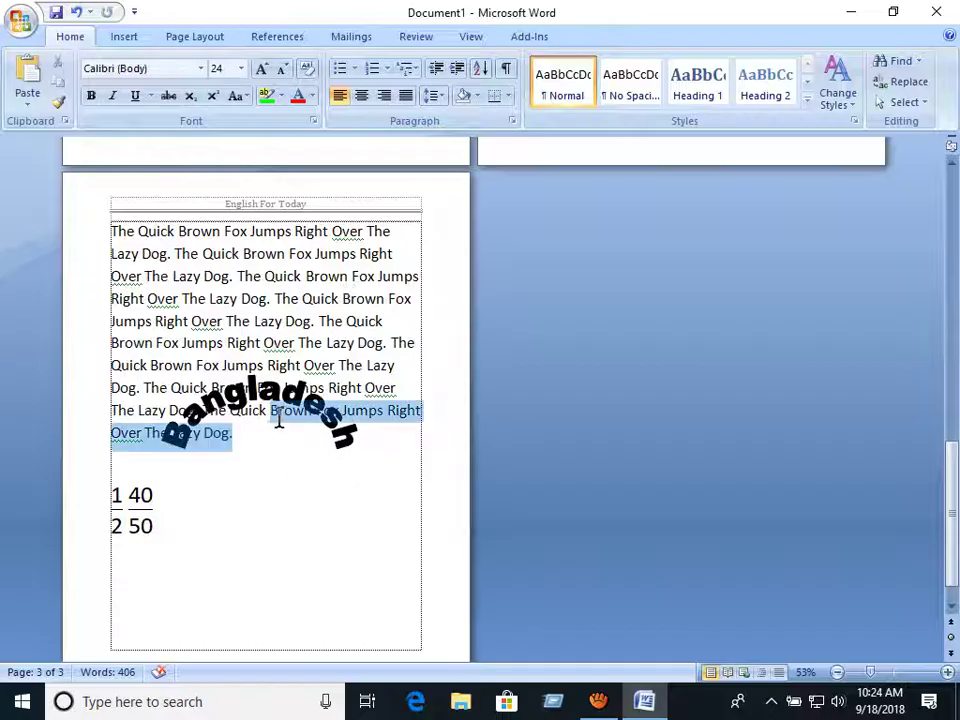
{"action": "left_click", "coordinate": [121, 39]}
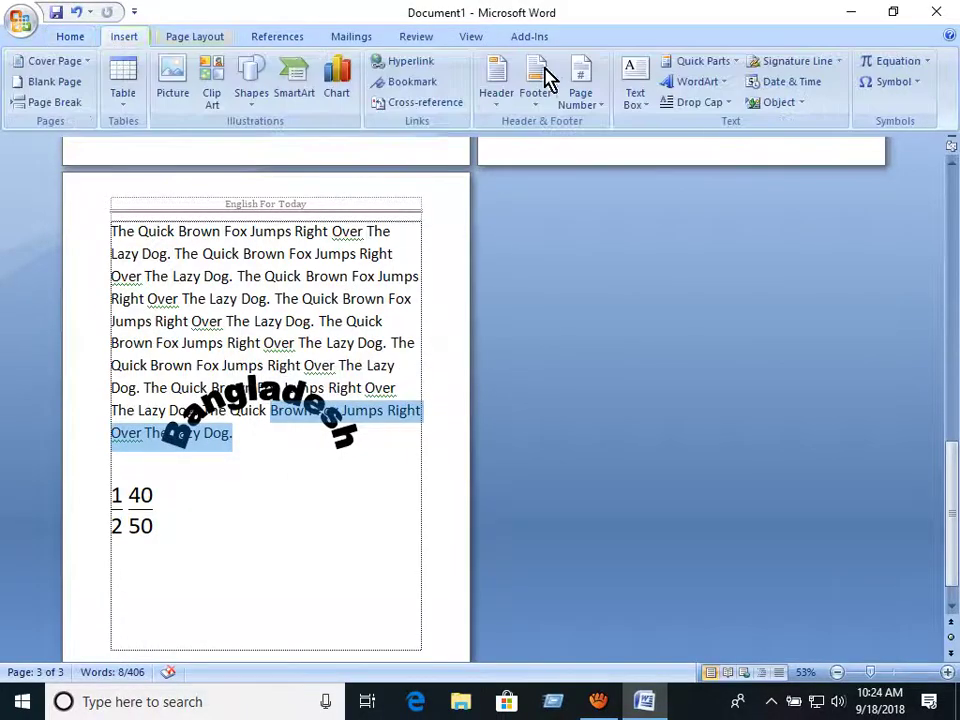
{"action": "left_click", "coordinate": [723, 86]}
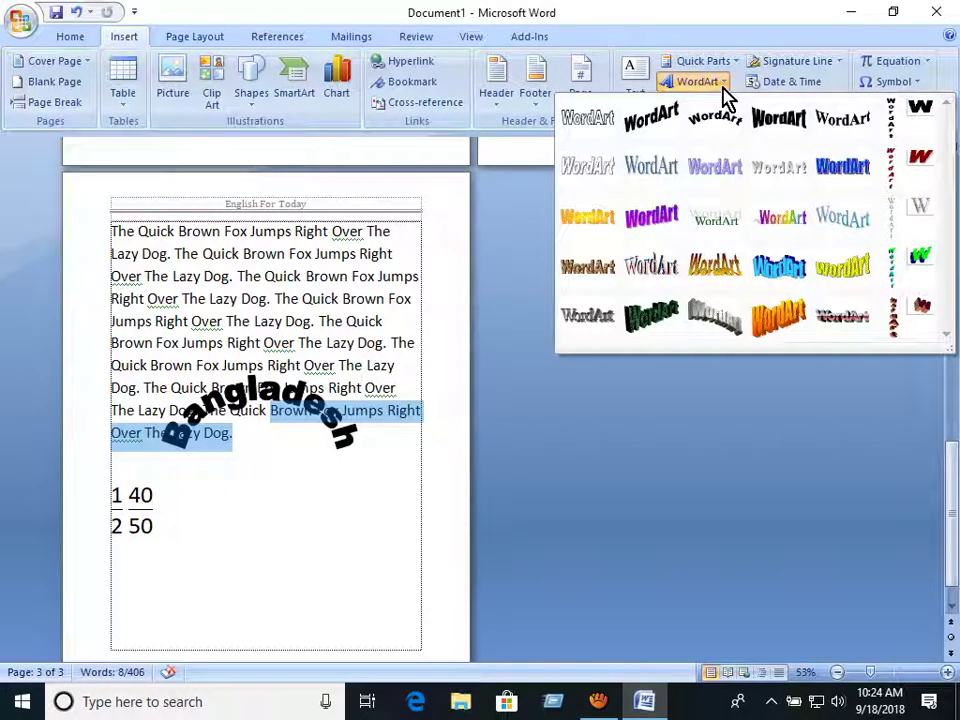
{"action": "left_click", "coordinate": [724, 86]}
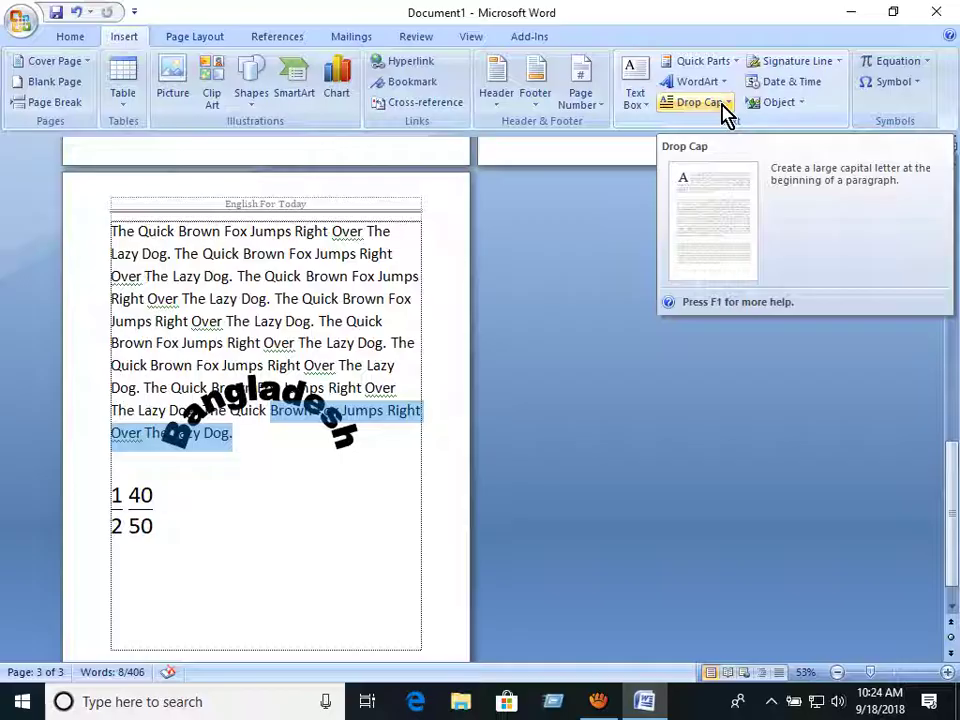
Turn the first letter T of the body text on page 3 into an In margin drop cap
{"action": "left_click", "coordinate": [221, 277]}
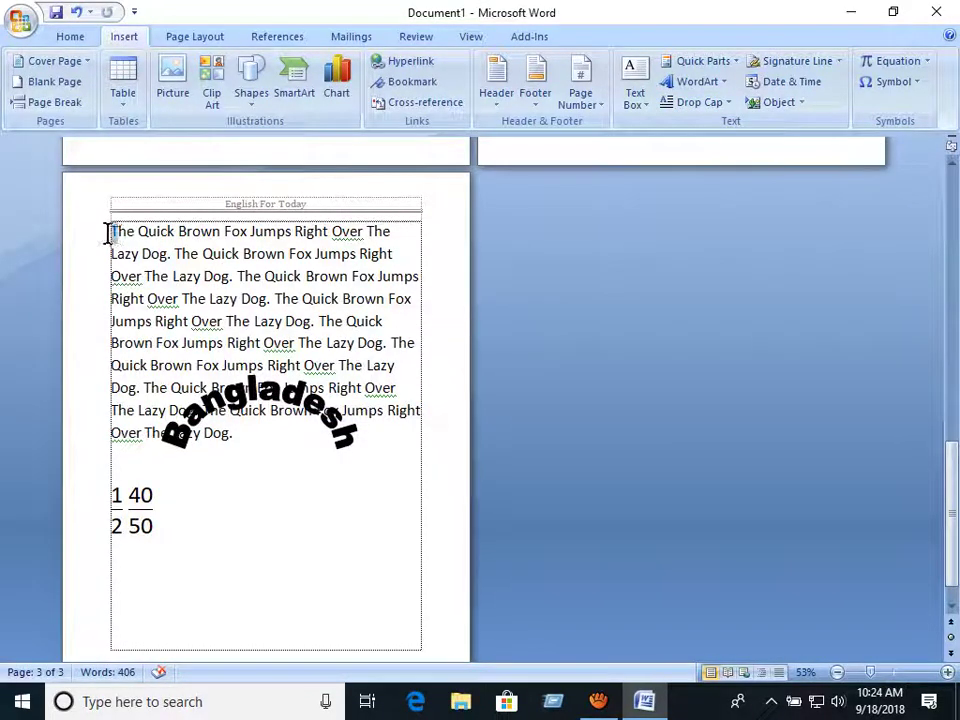
{"action": "left_click_drag", "start_coordinate": [110, 232], "coordinate": [113, 234]}
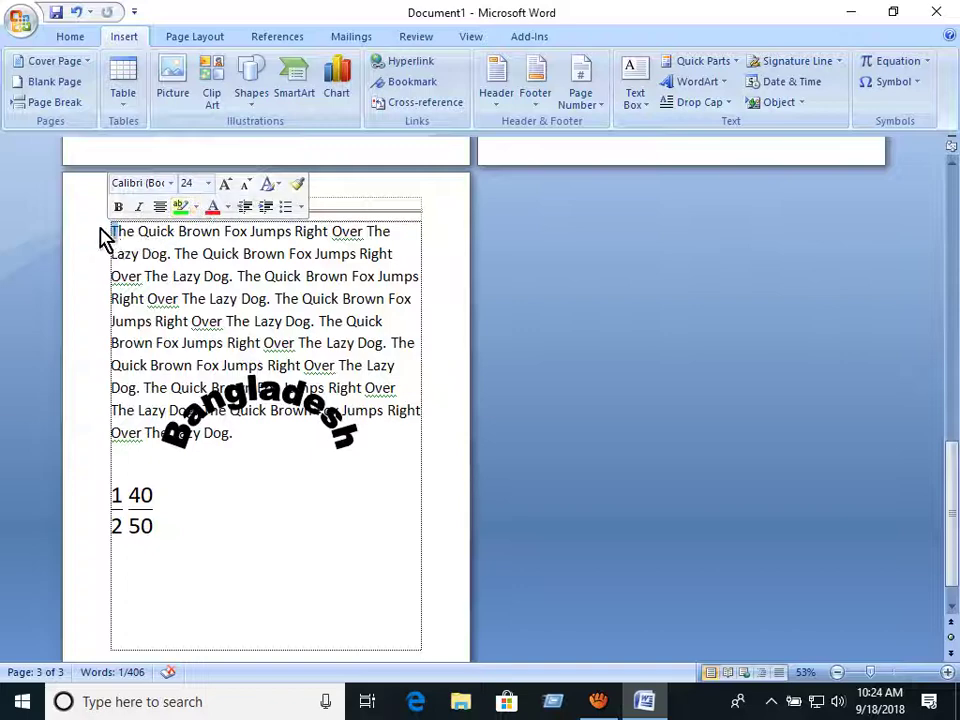
{"action": "left_click", "coordinate": [728, 118]}
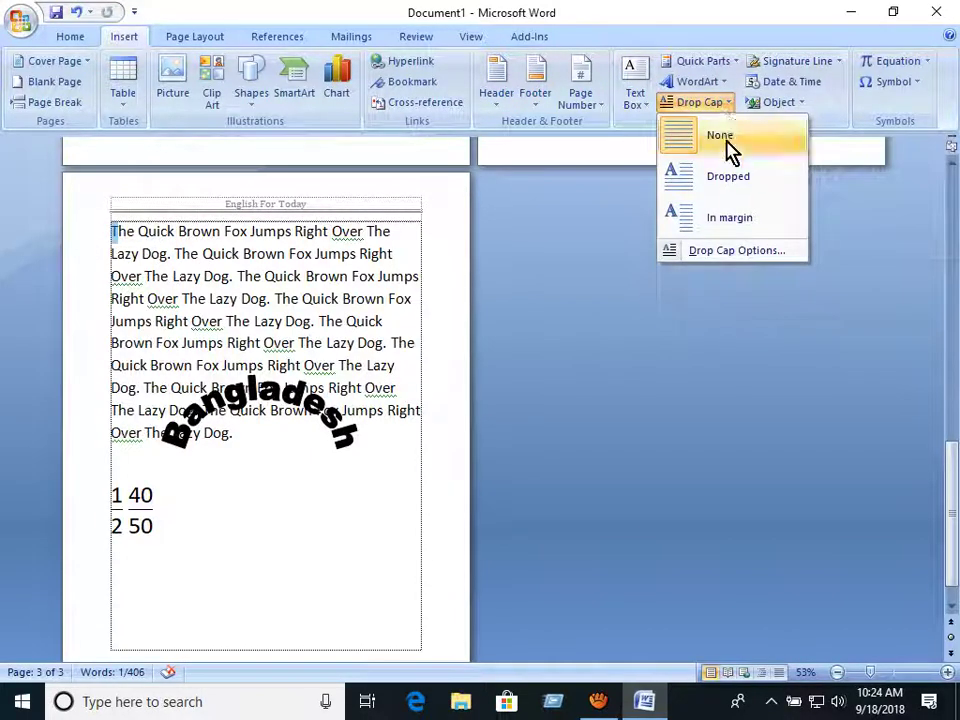
{"action": "left_click", "coordinate": [731, 219]}
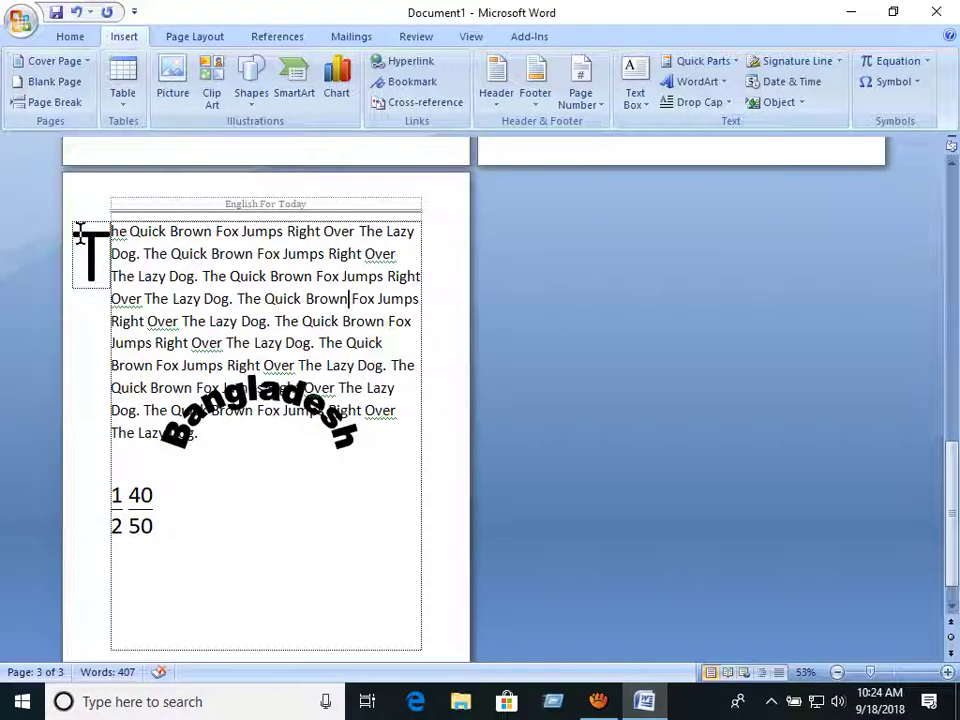
Set the in-margin drop cap's font to Algerian and its lines to drop to 5
{"action": "left_click", "coordinate": [727, 106]}
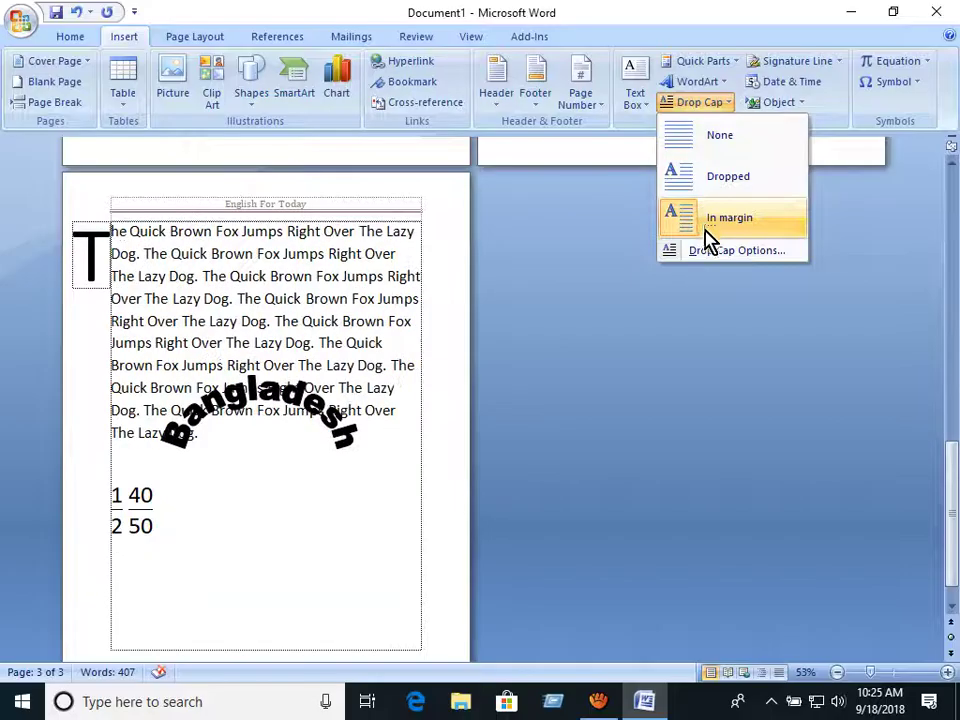
{"action": "left_click", "coordinate": [723, 251]}
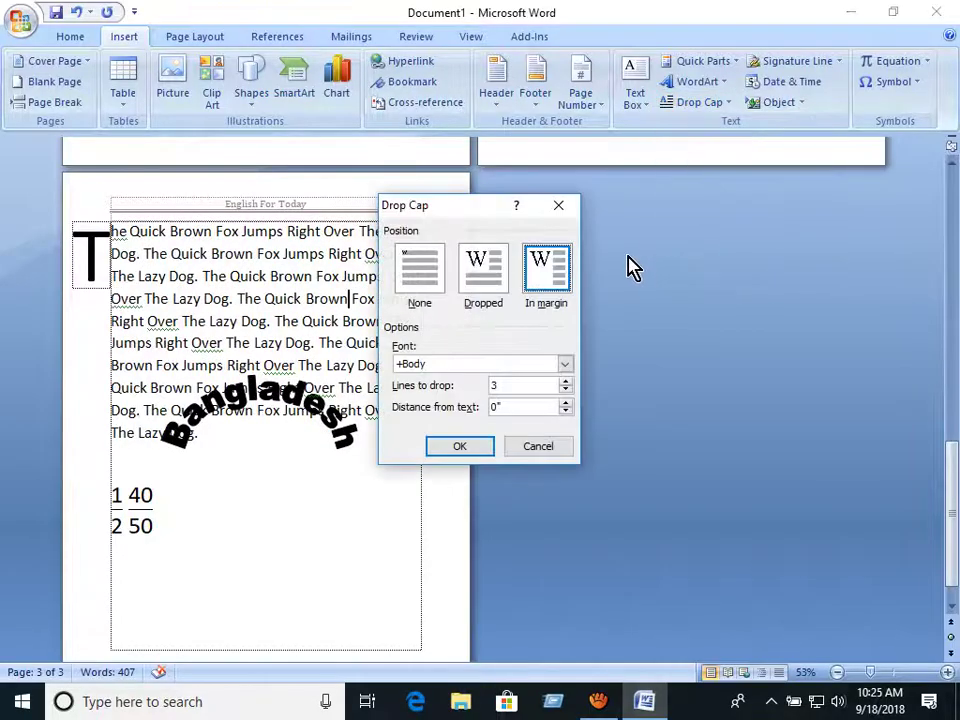
{"action": "left_click", "coordinate": [565, 366]}
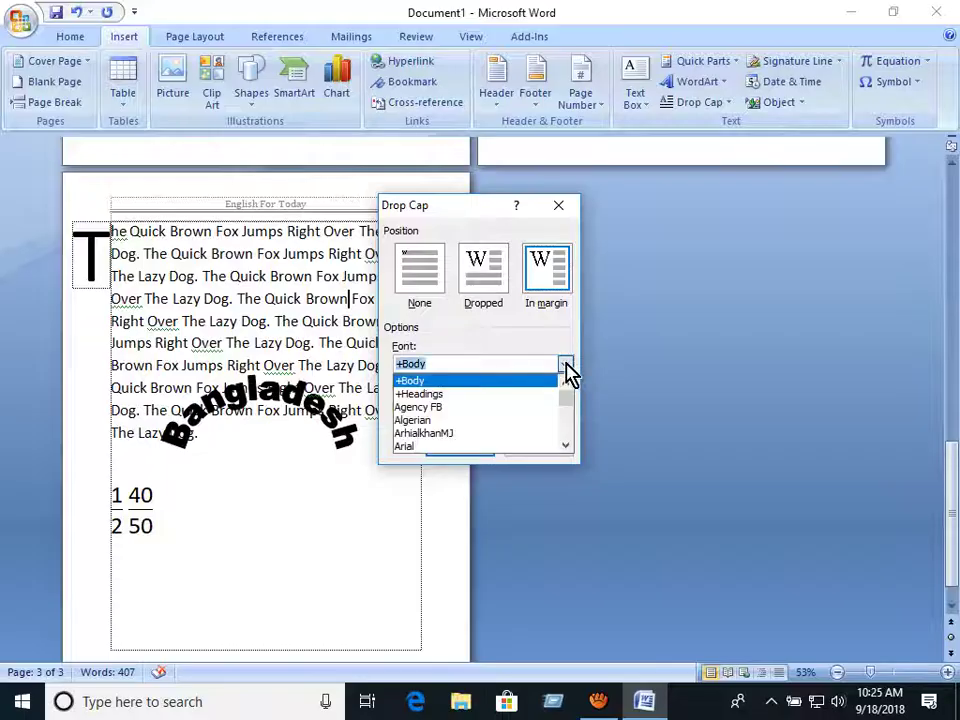
{"action": "left_click", "coordinate": [487, 421]}
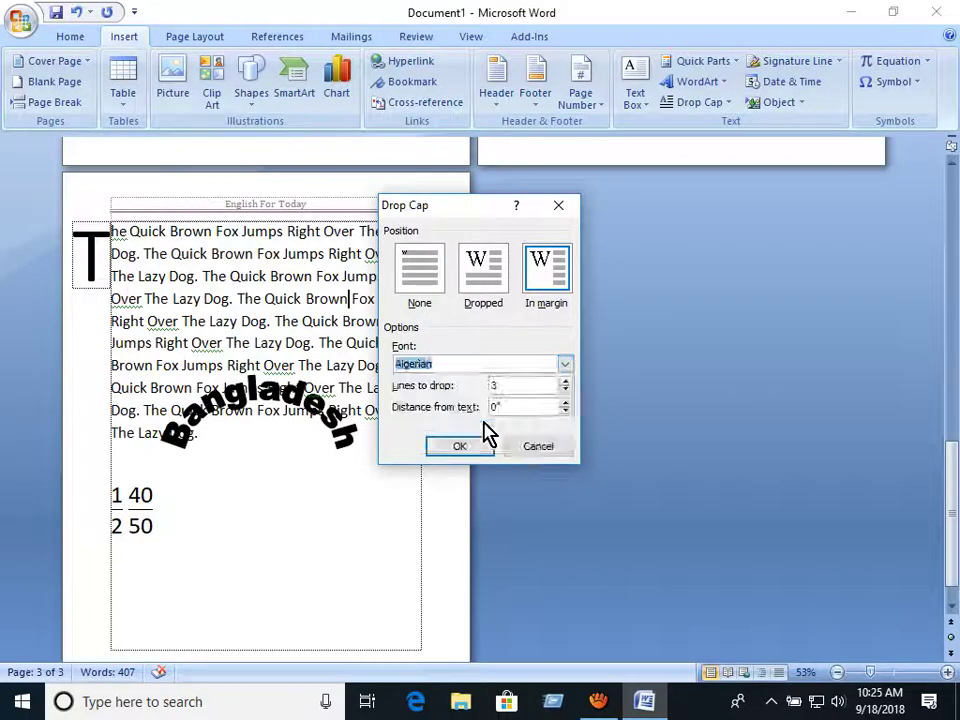
{"action": "left_click", "coordinate": [566, 382]}
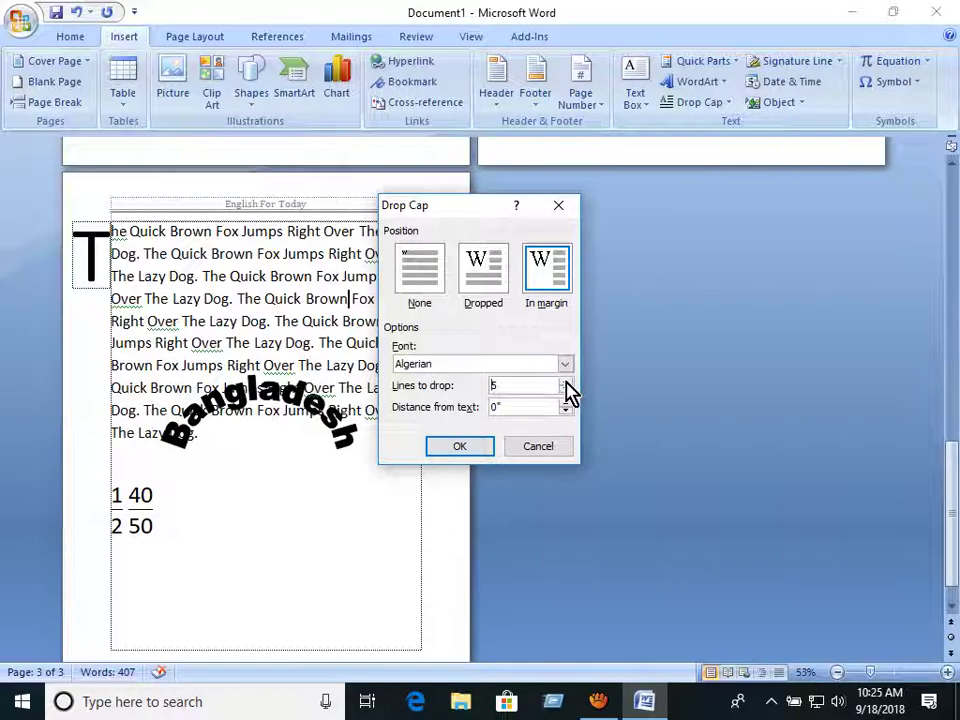
{"action": "left_click", "coordinate": [478, 450]}
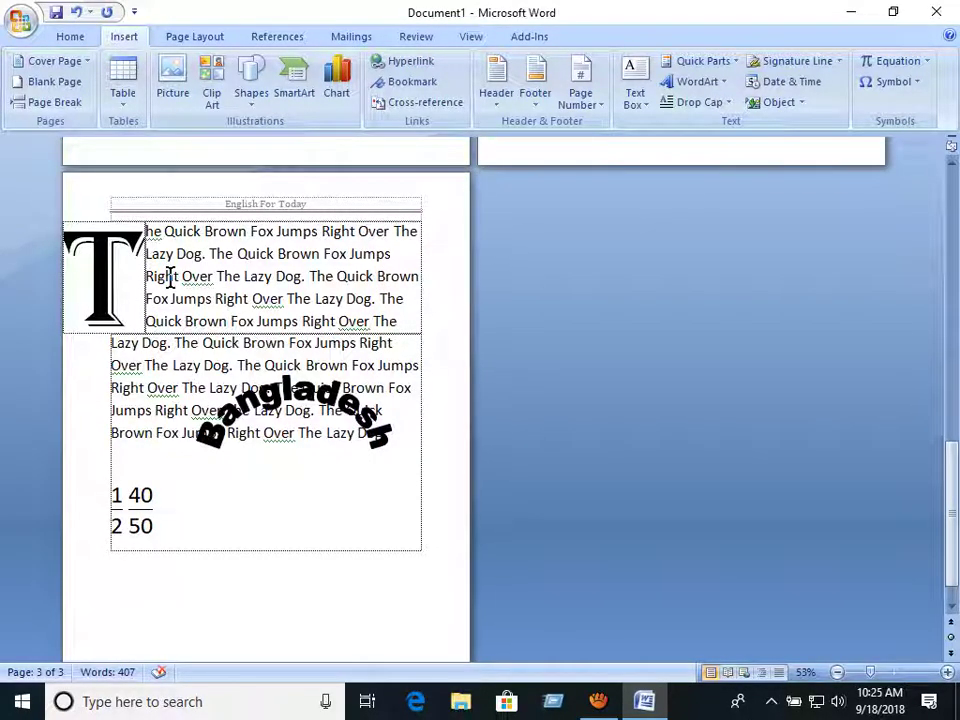
{"action": "left_click", "coordinate": [700, 103]}
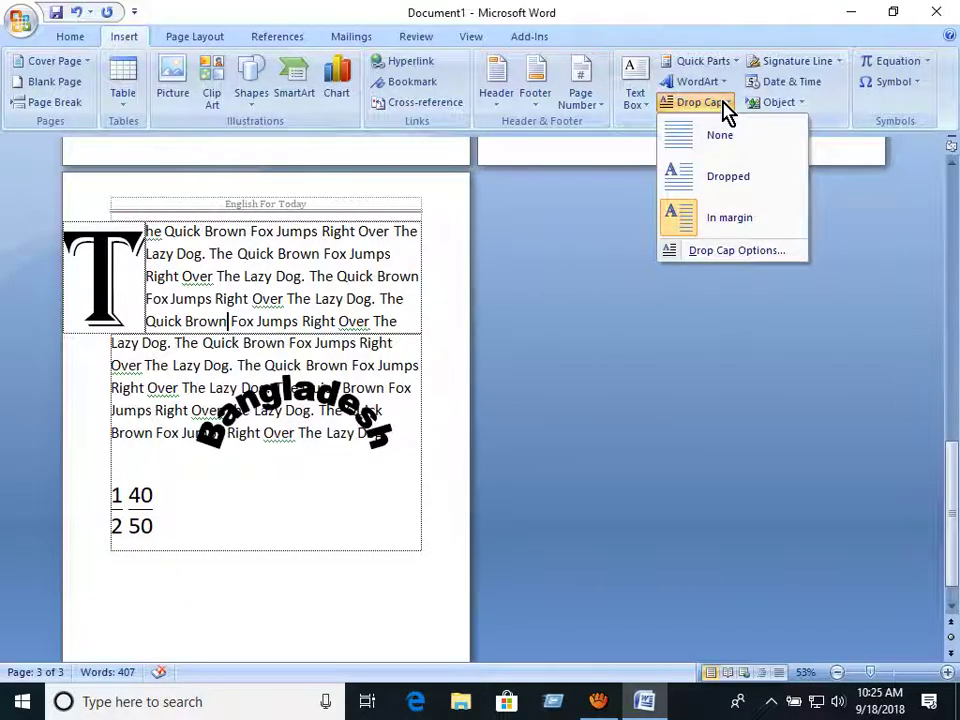
{"action": "left_click", "coordinate": [728, 108]}
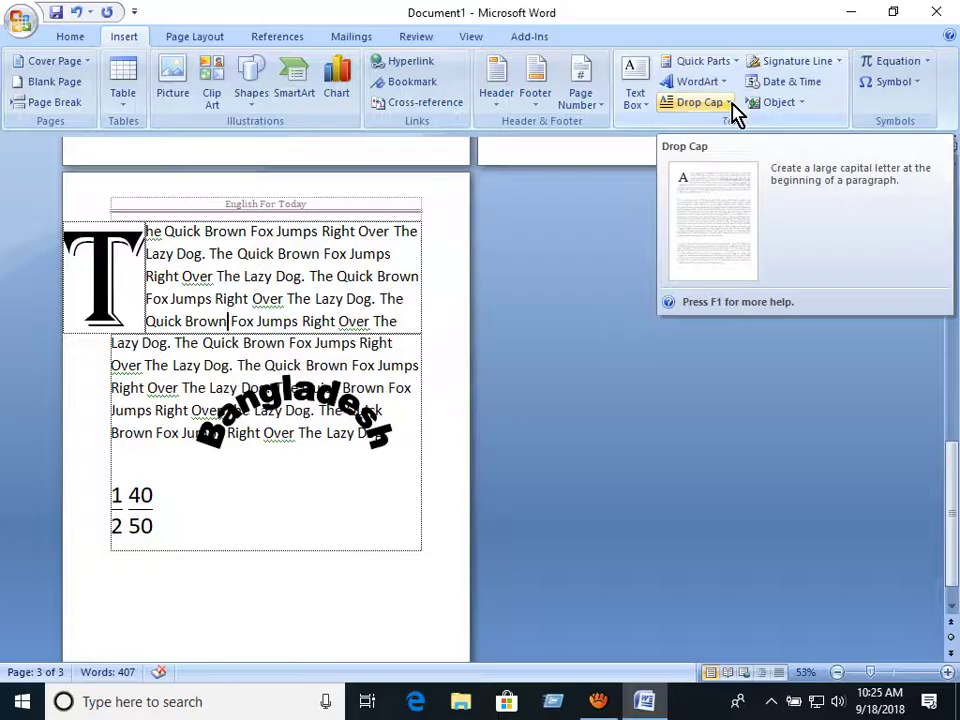
{"action": "left_click", "coordinate": [733, 103]}
{"action": "left_click", "coordinate": [733, 103]}
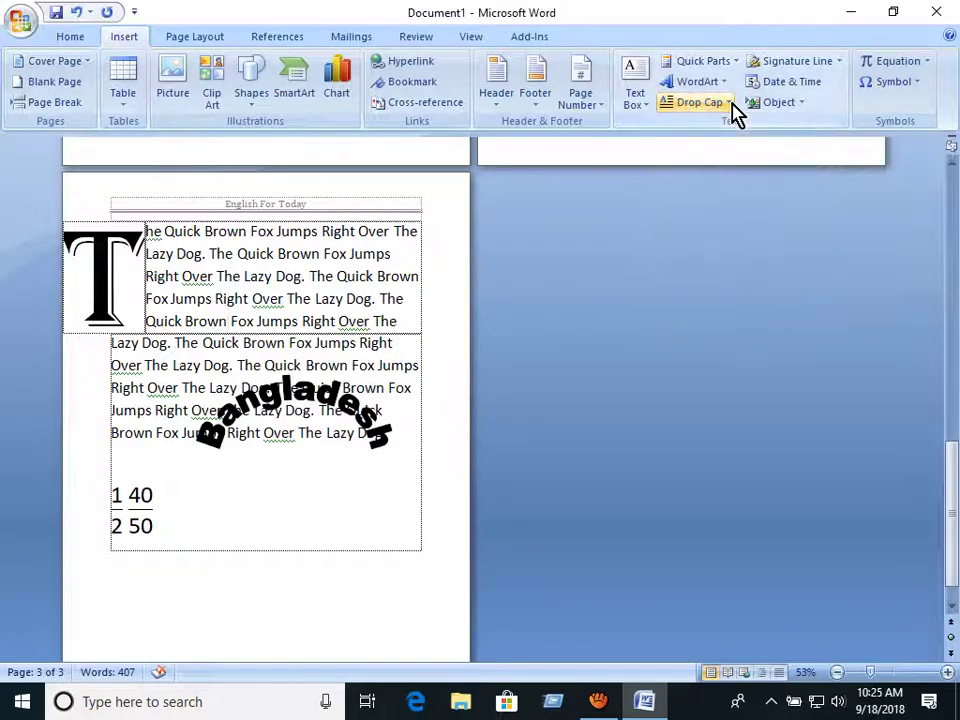
{"action": "left_click", "coordinate": [733, 104]}
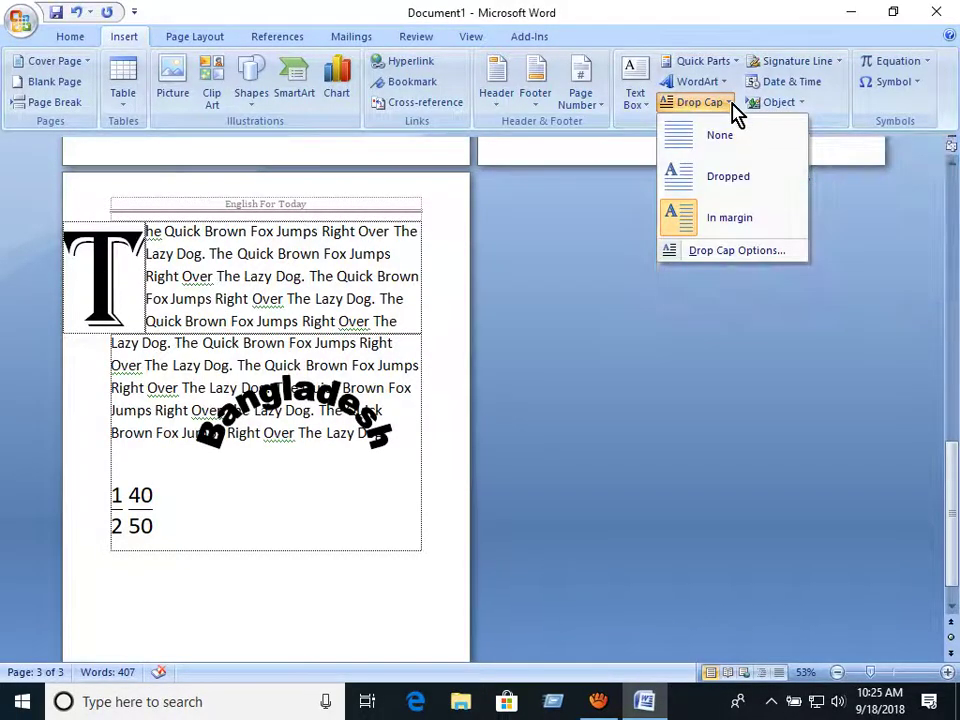
{"action": "left_click", "coordinate": [733, 104]}
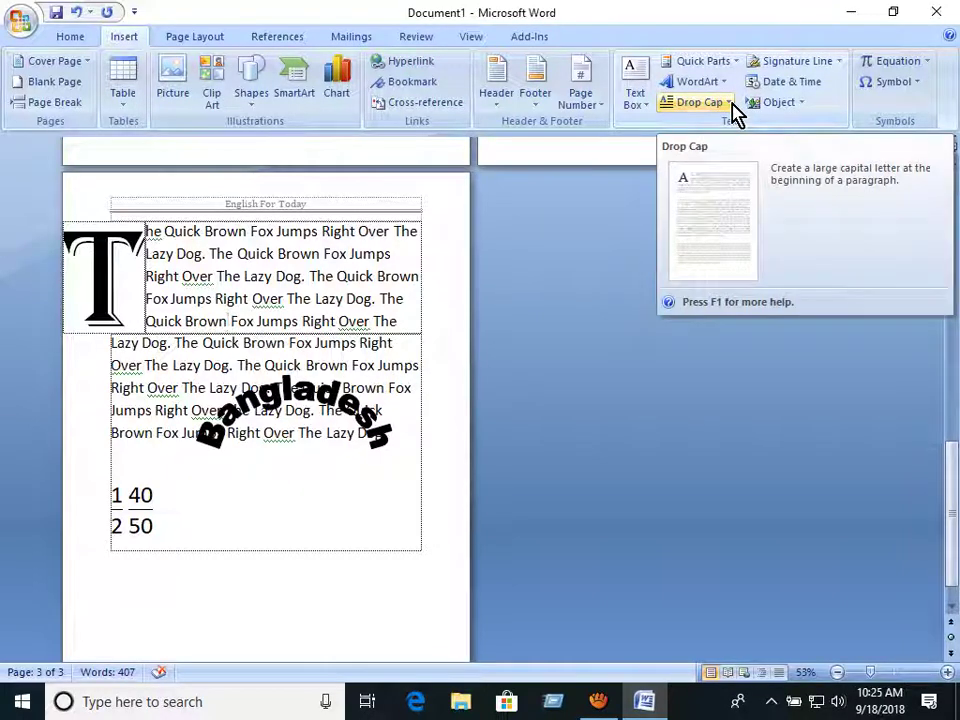
{"action": "left_click", "coordinate": [728, 103]}
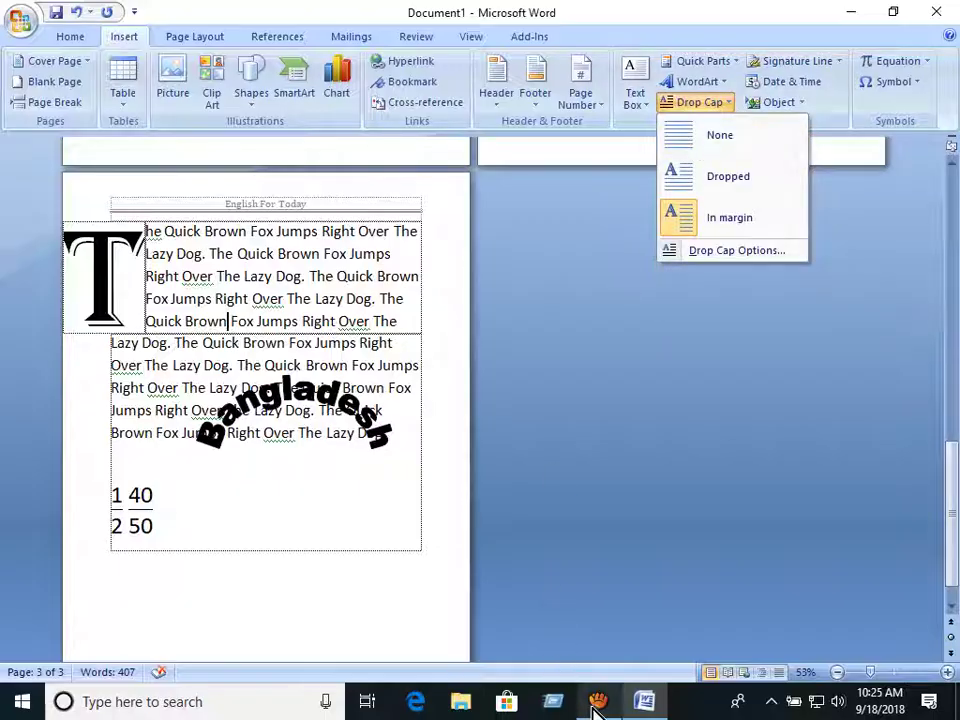
{"action": "mouse_move", "coordinate": [596, 703]}
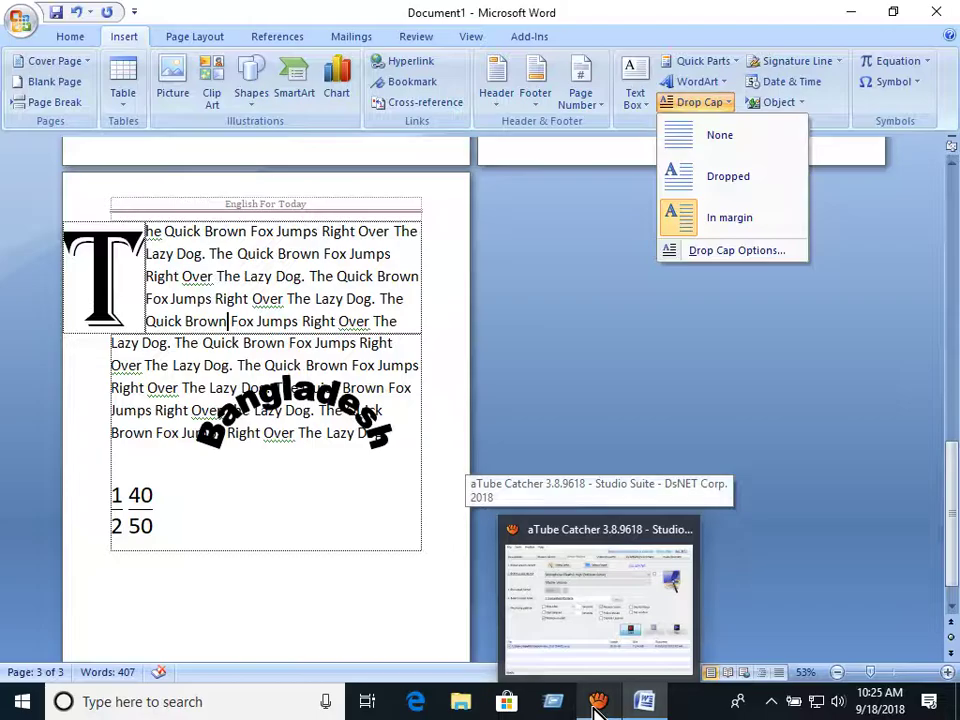
{"action": "left_click", "coordinate": [597, 703]}
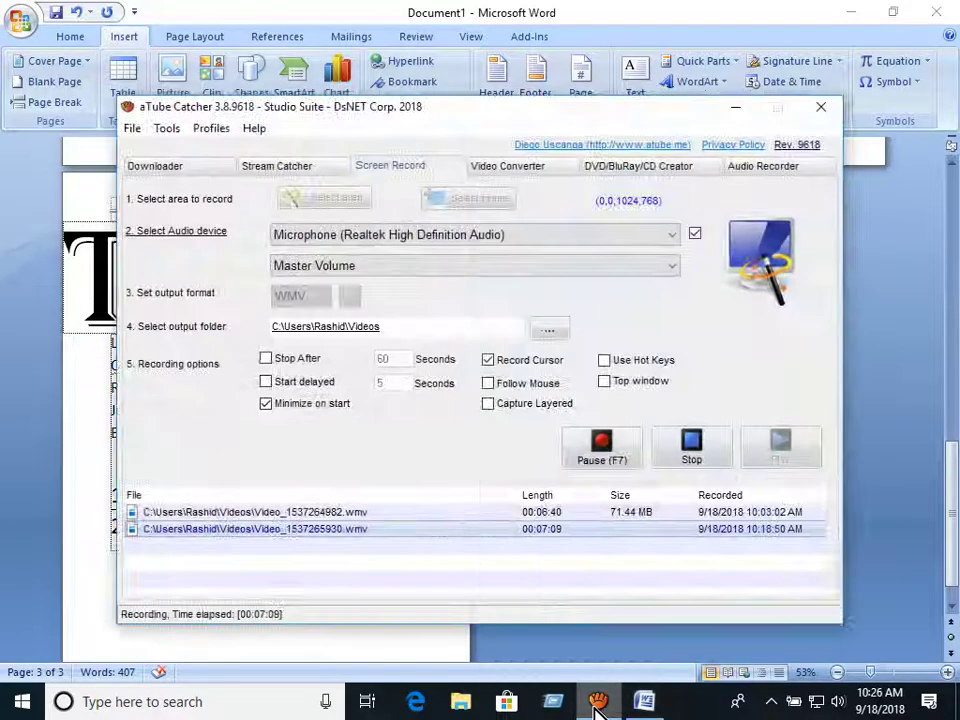